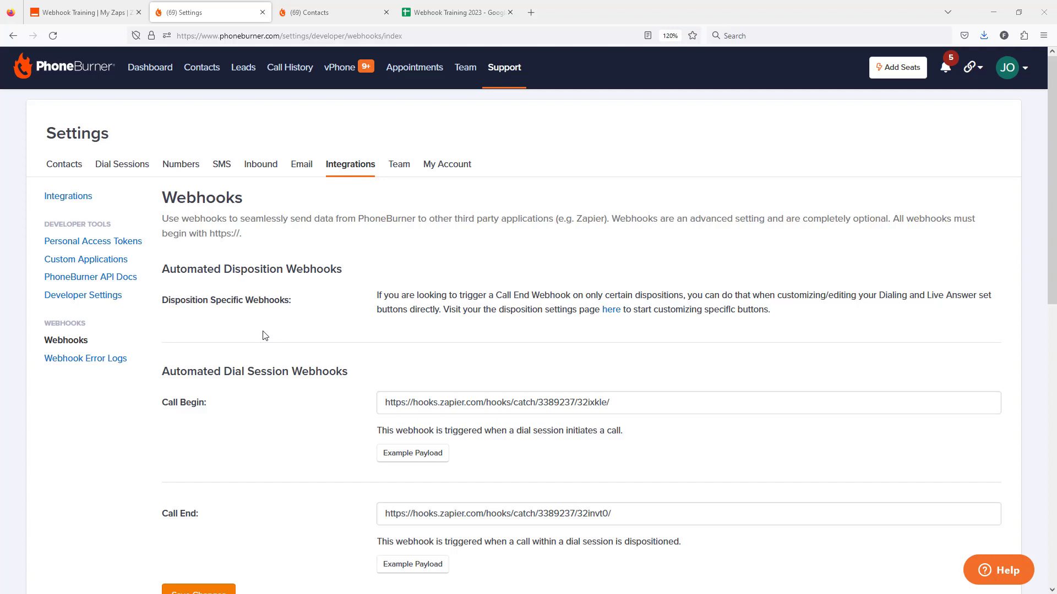
From the disposition settings, open the Booked Appointment button of the live answer Master Set and locate its Webhook setting.
scroll(250, 417, "down", 2)
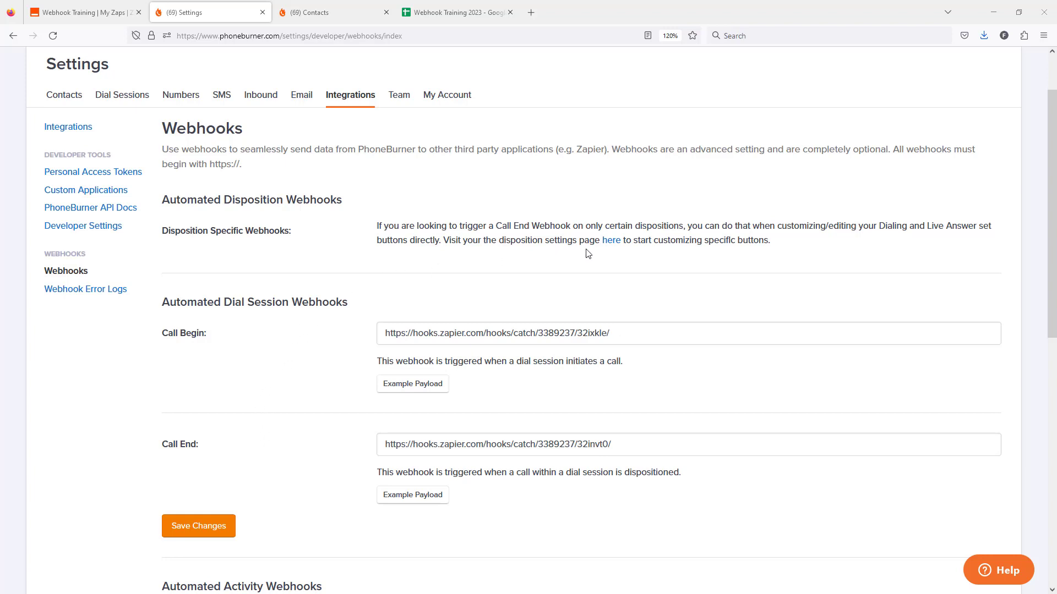
left_click(608, 243)
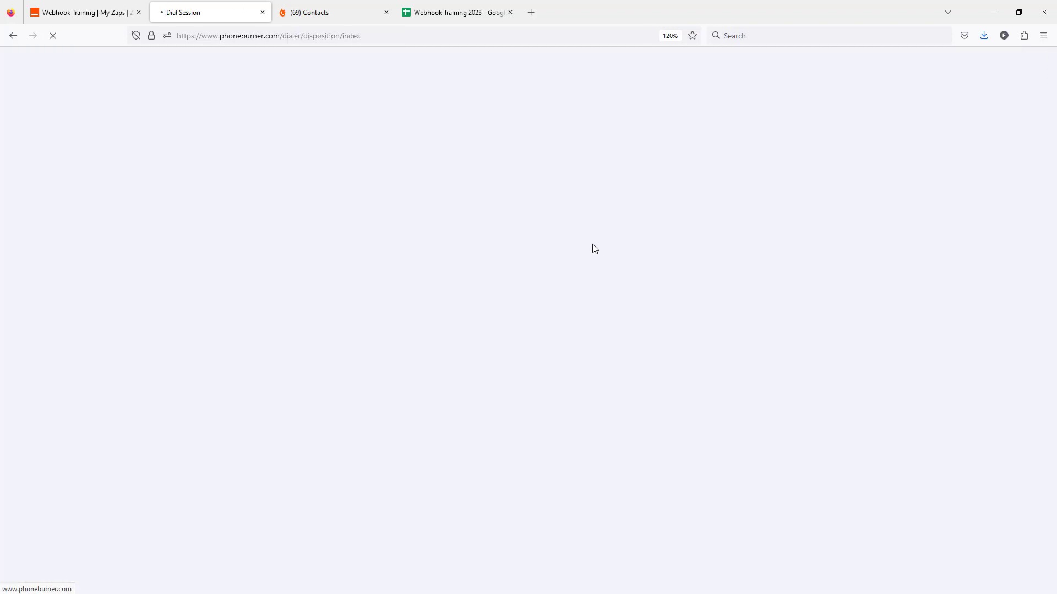
scroll(270, 407, "down", 3)
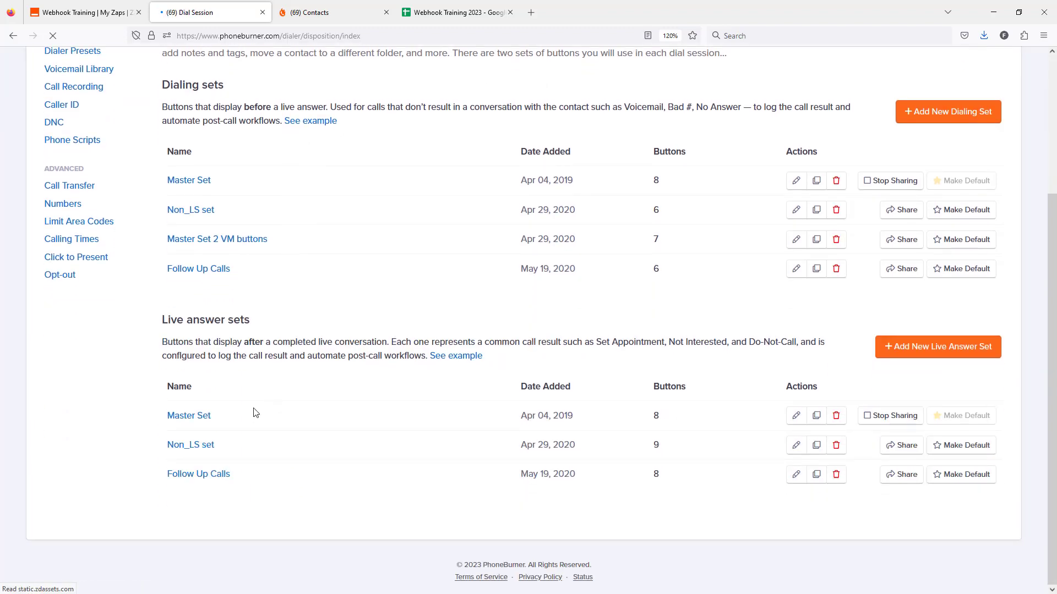
left_click(193, 421)
scroll(193, 434, "down", 3)
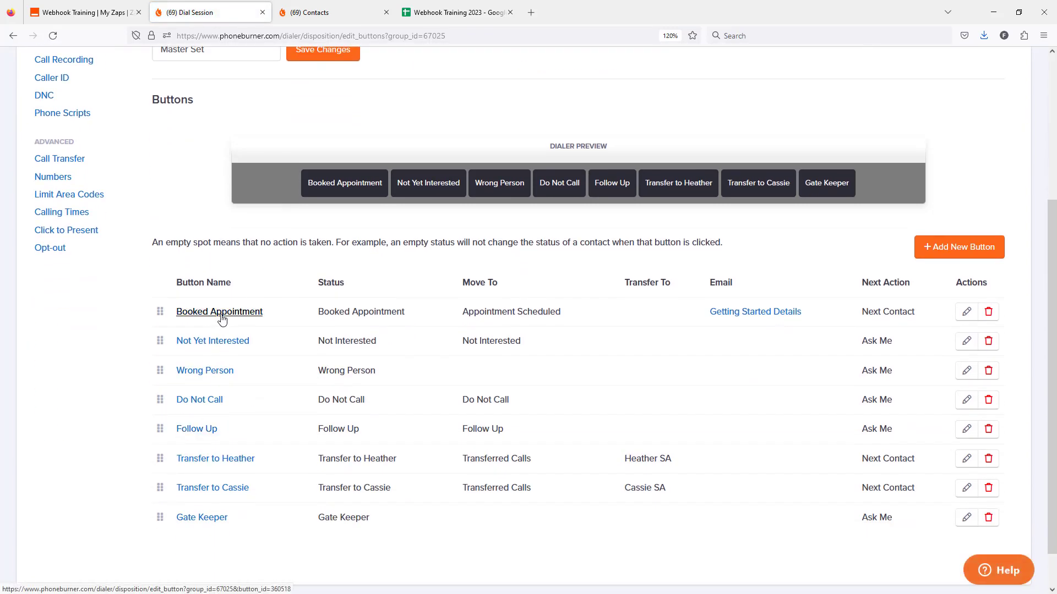
left_click(222, 314)
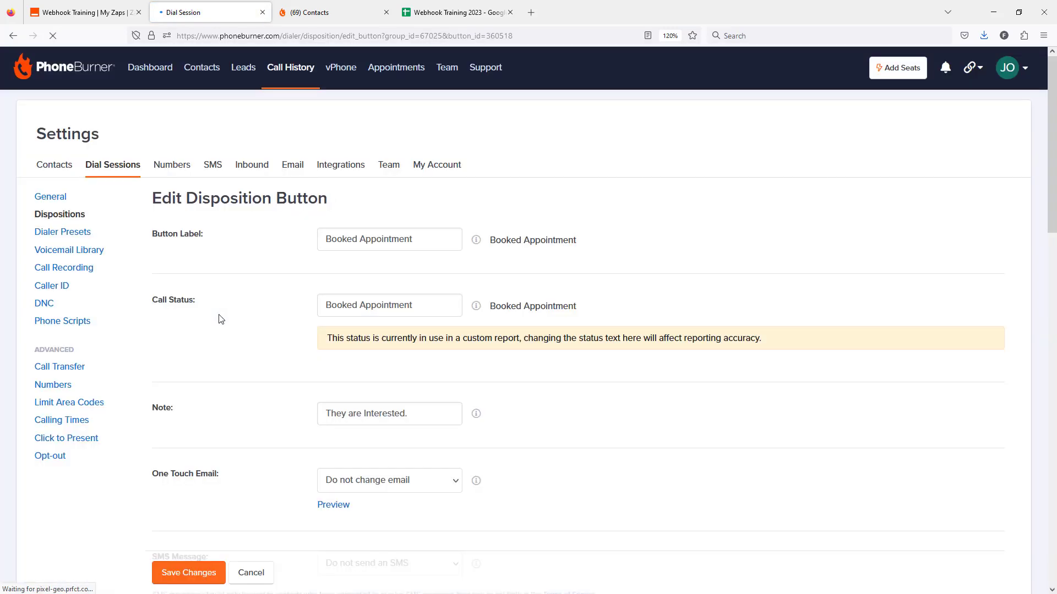
scroll(219, 325, "down", 10)
scroll(217, 331, "down", 8)
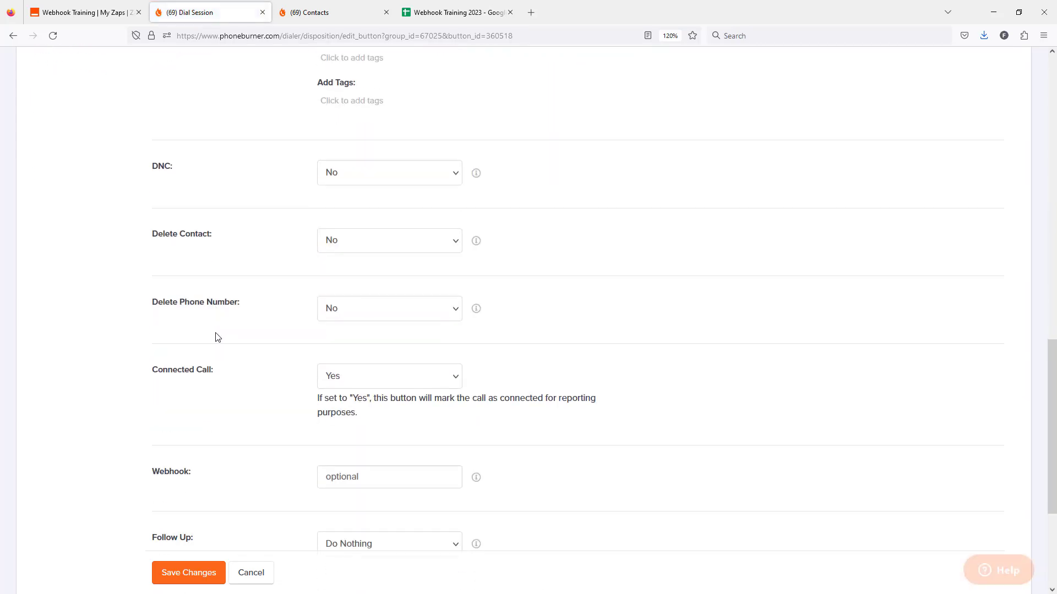
left_click_drag(214, 269, 151, 265)
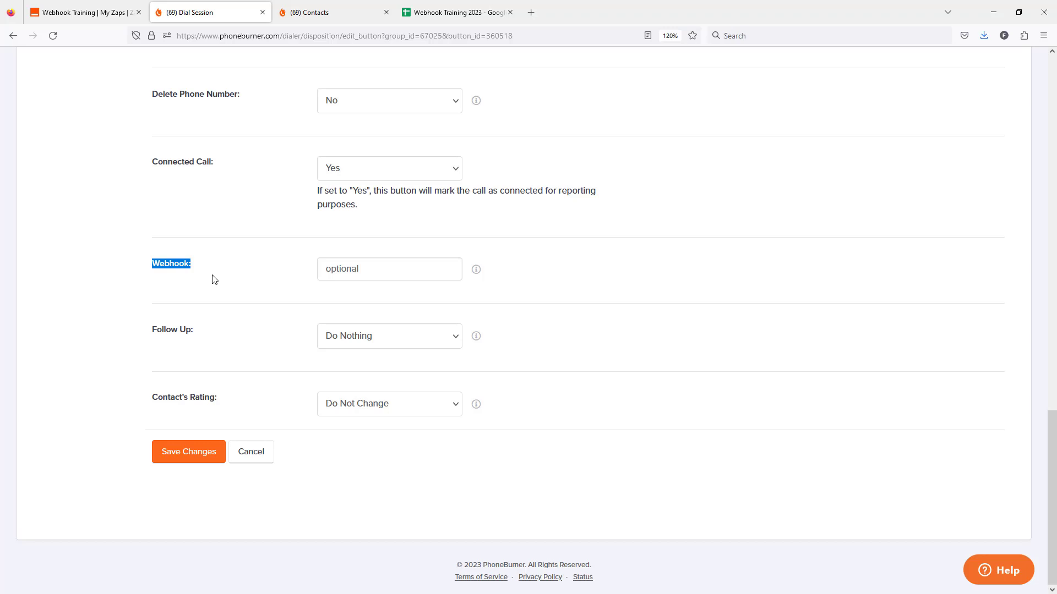
Switch to Zapier and create a new Zap in the Webhook Training folder.
left_click(81, 16)
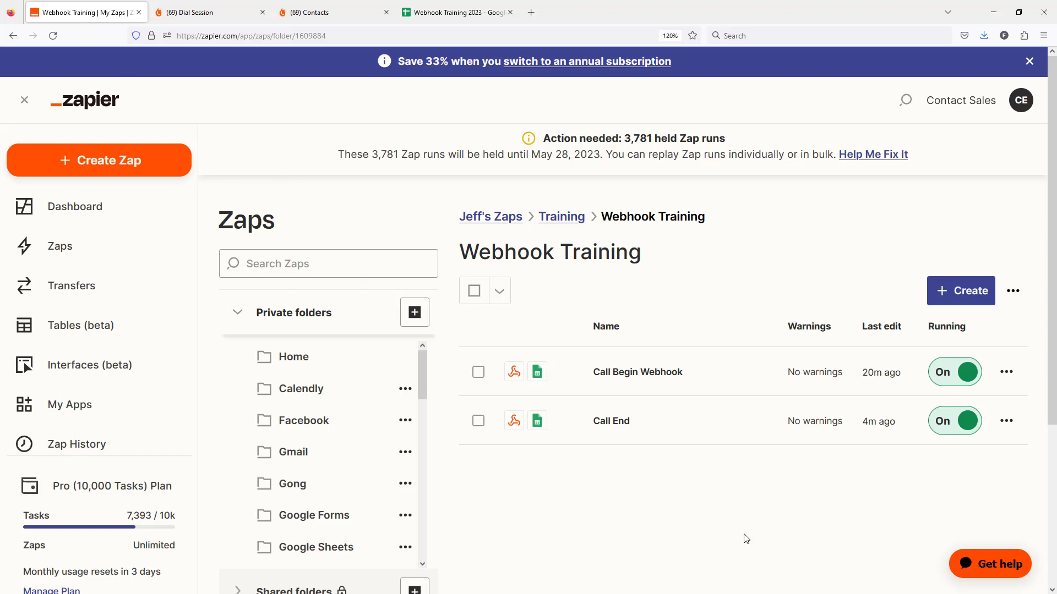
left_click(955, 299)
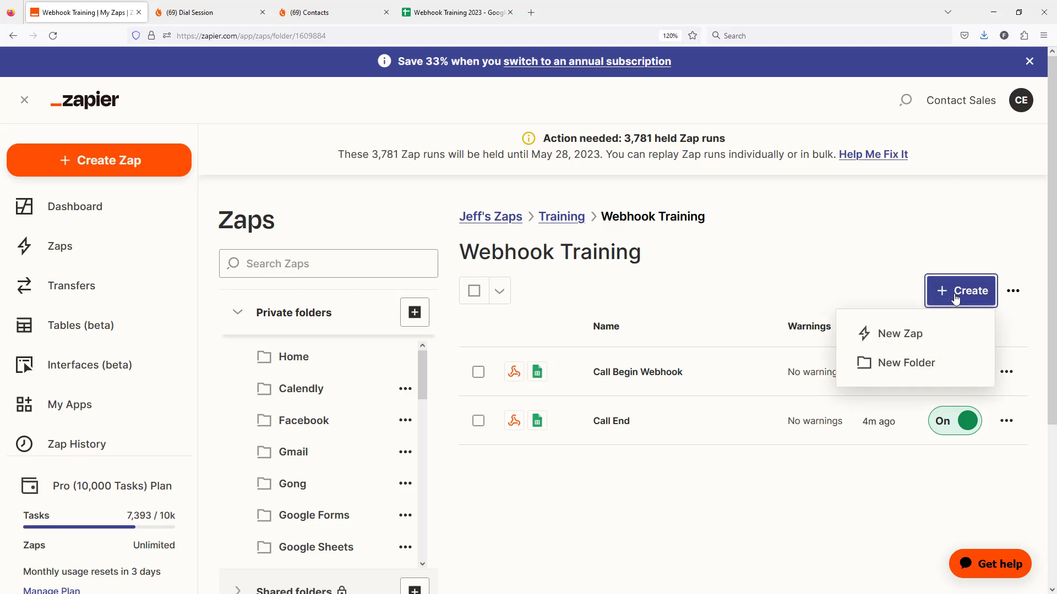
left_click(919, 342)
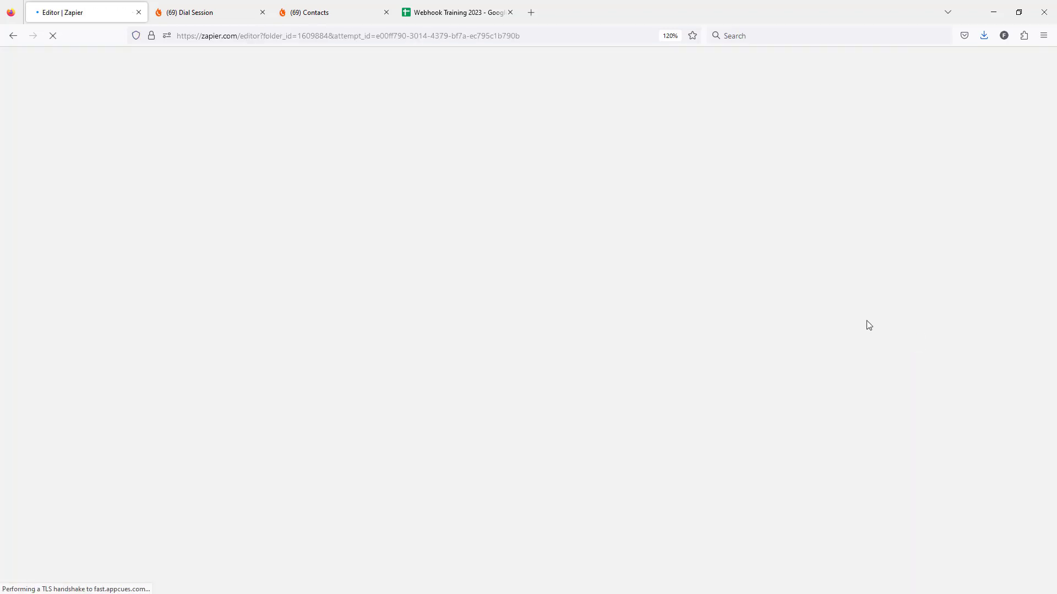
Copy the disposition button's label from PhoneBurner and use it to name the new Zap "Booked Appointment".
left_click(209, 12)
scroll(437, 321, "up", 15)
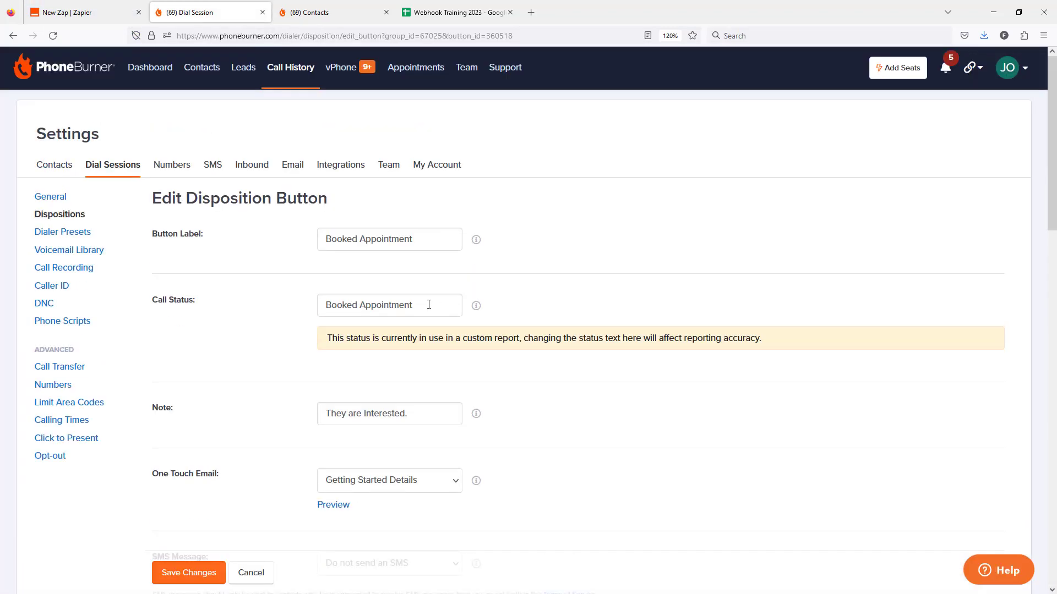
left_click_drag(427, 238, 327, 239)
key("ctrl+c")
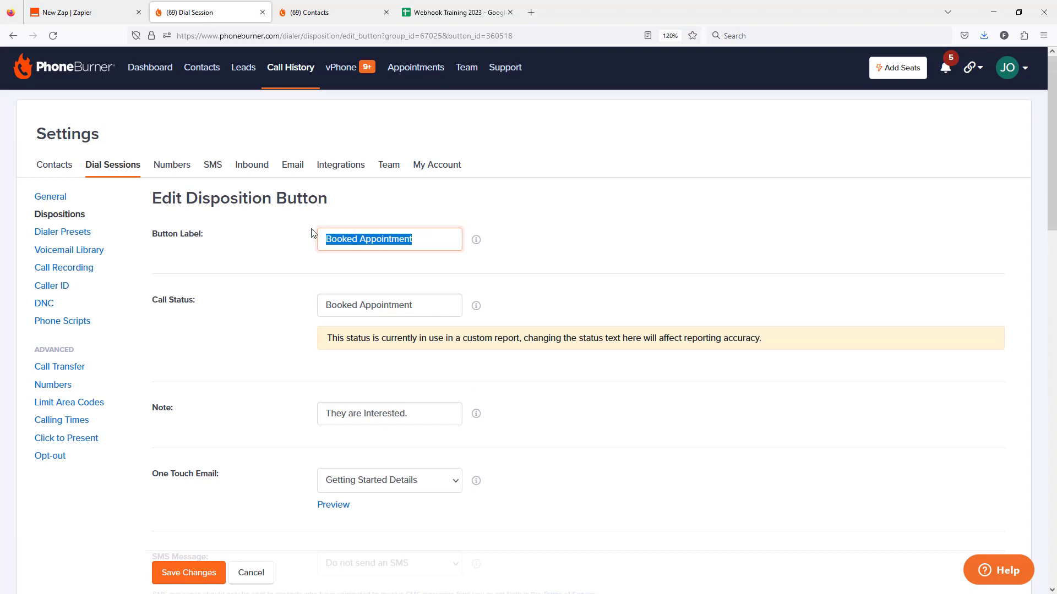
left_click(87, 13)
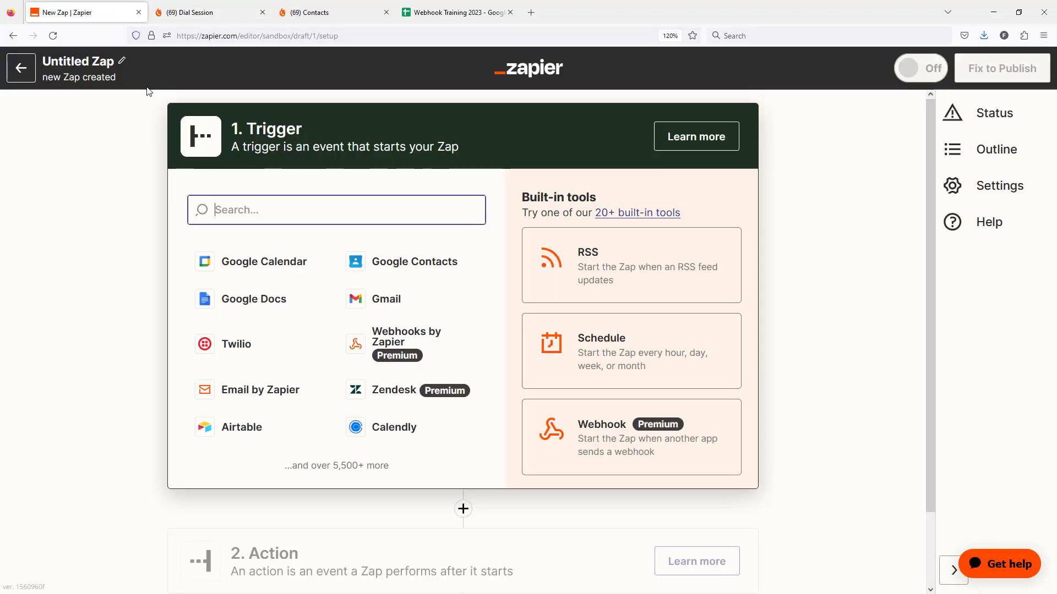
left_click(122, 61)
key("ctrl+v")
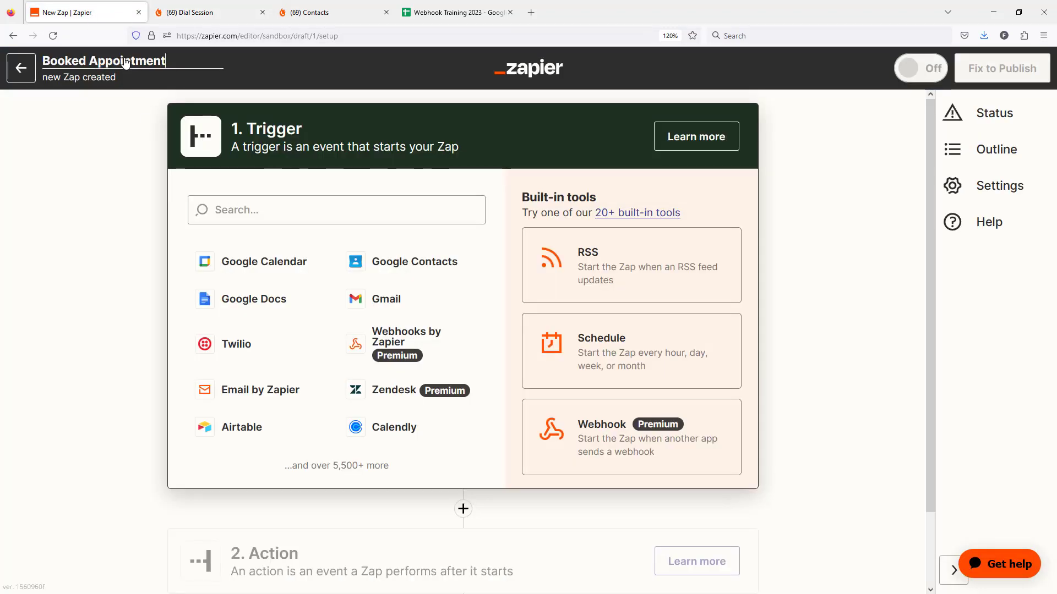
left_click(128, 170)
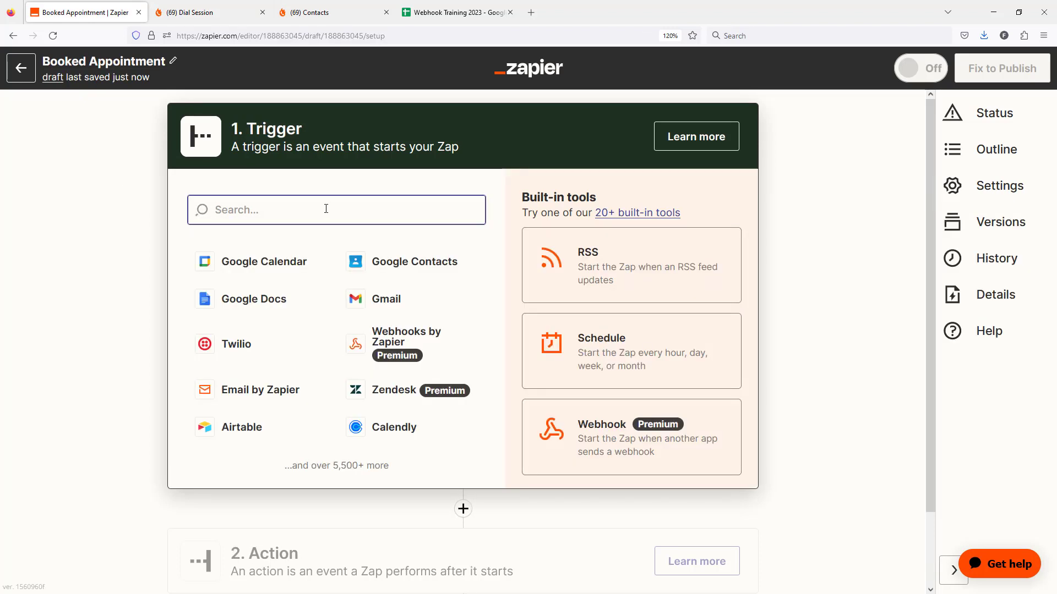
Set the Zap's trigger to Webhooks by Zapier with the Catch Hook event, leaving the child key empty.
type("we")
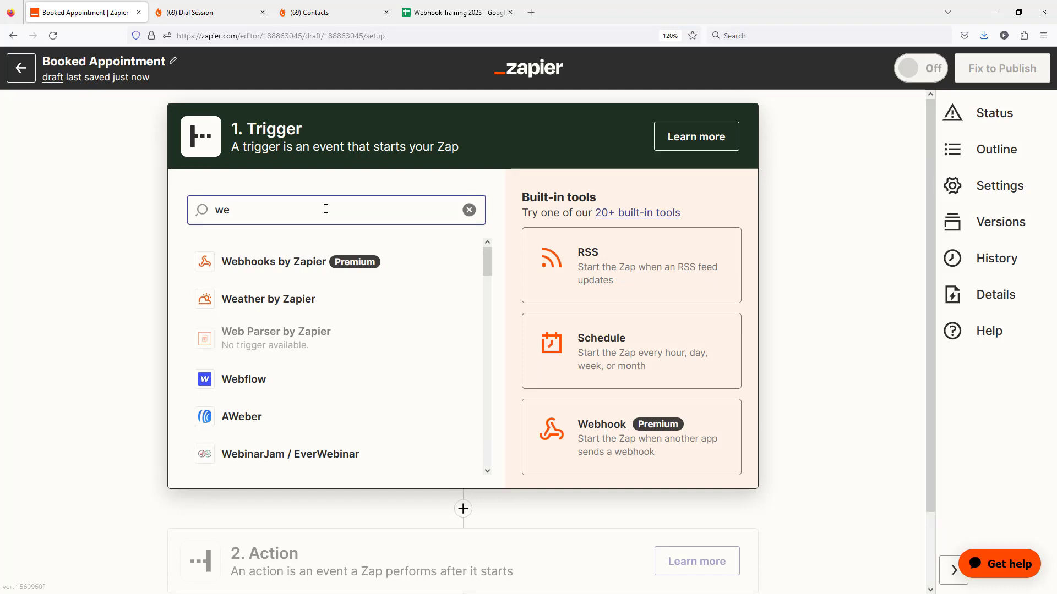
type("bhook")
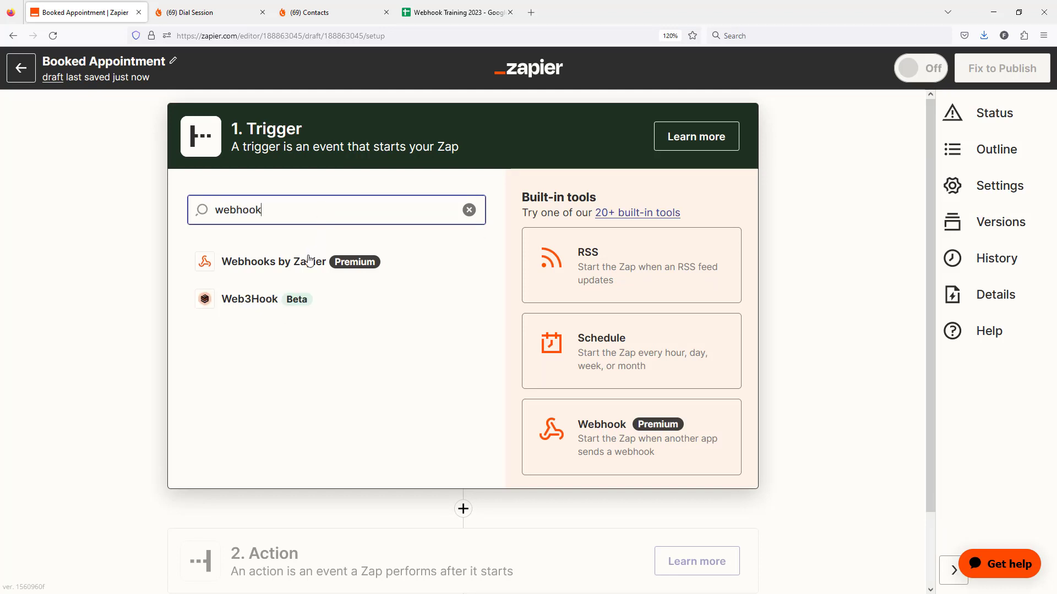
left_click(309, 260)
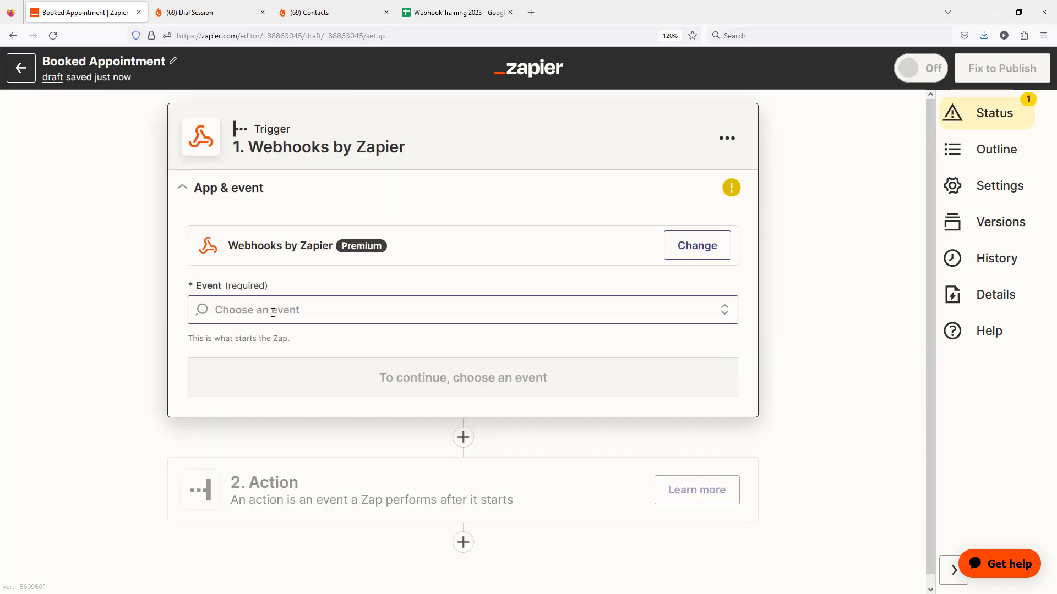
left_click(273, 309)
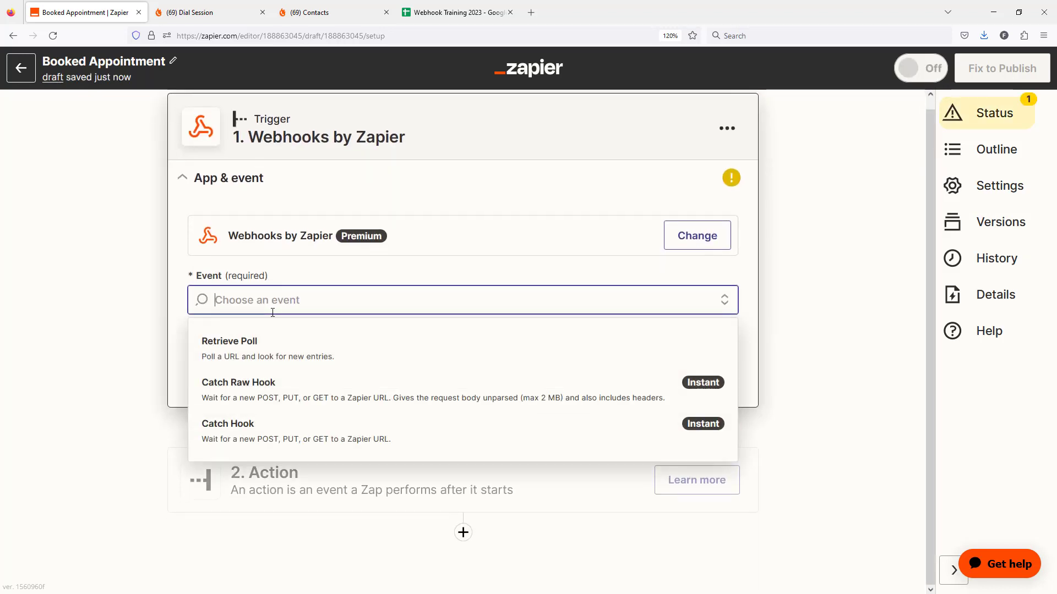
left_click(268, 429)
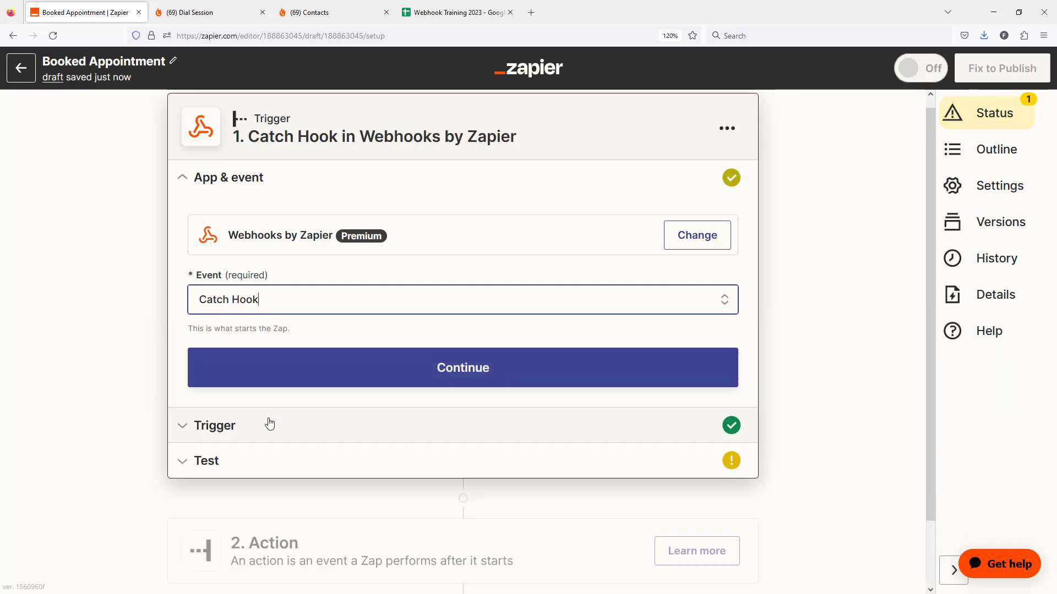
left_click(338, 369)
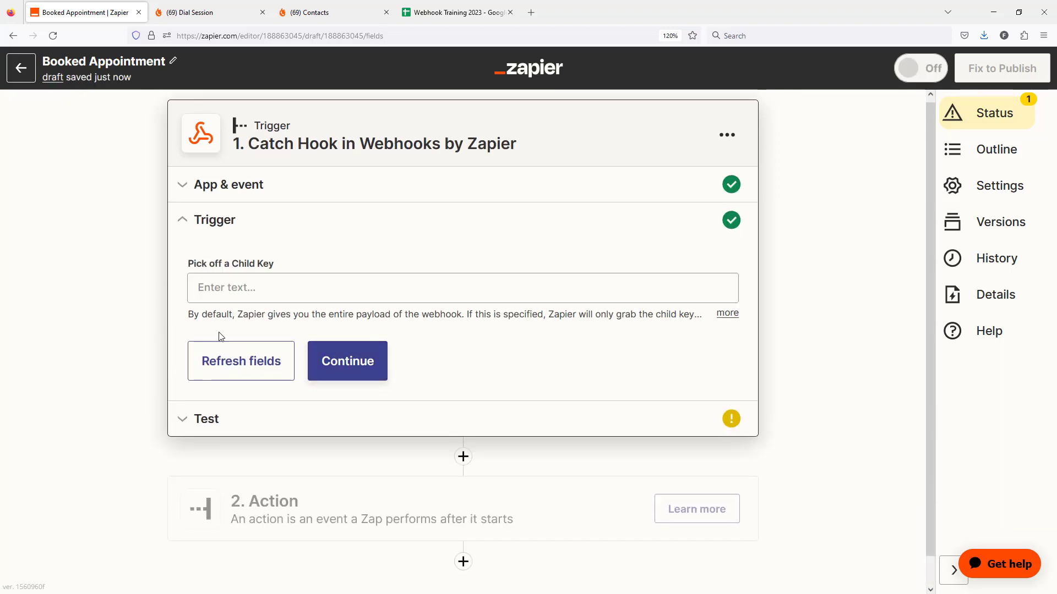
left_click(322, 366)
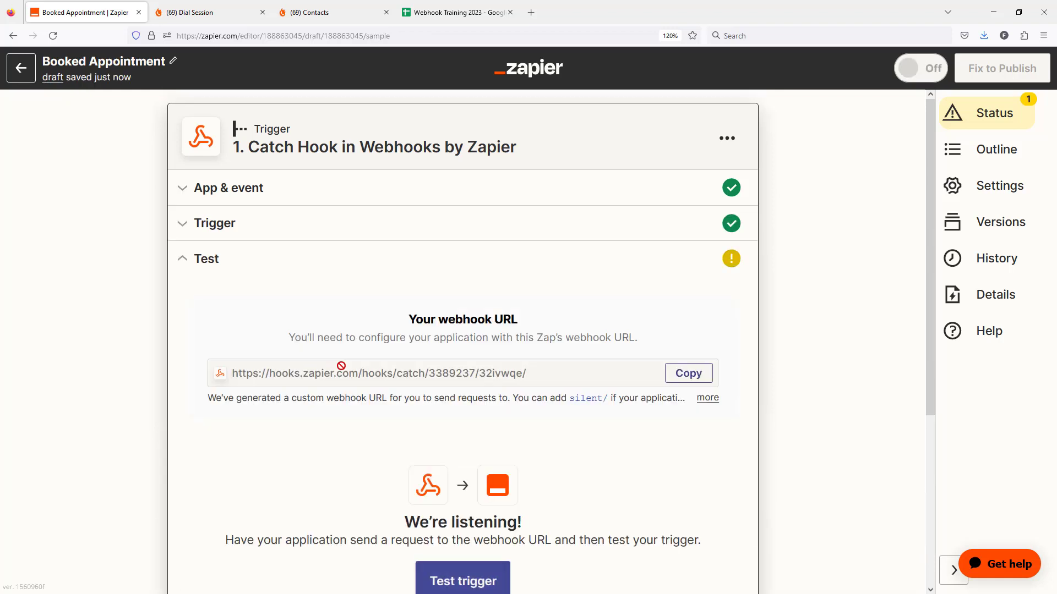
Copy the Zap's webhook URL into the Webhook field of PhoneBurner's Booked Appointment button and save the button.
left_click(688, 373)
left_click(212, 17)
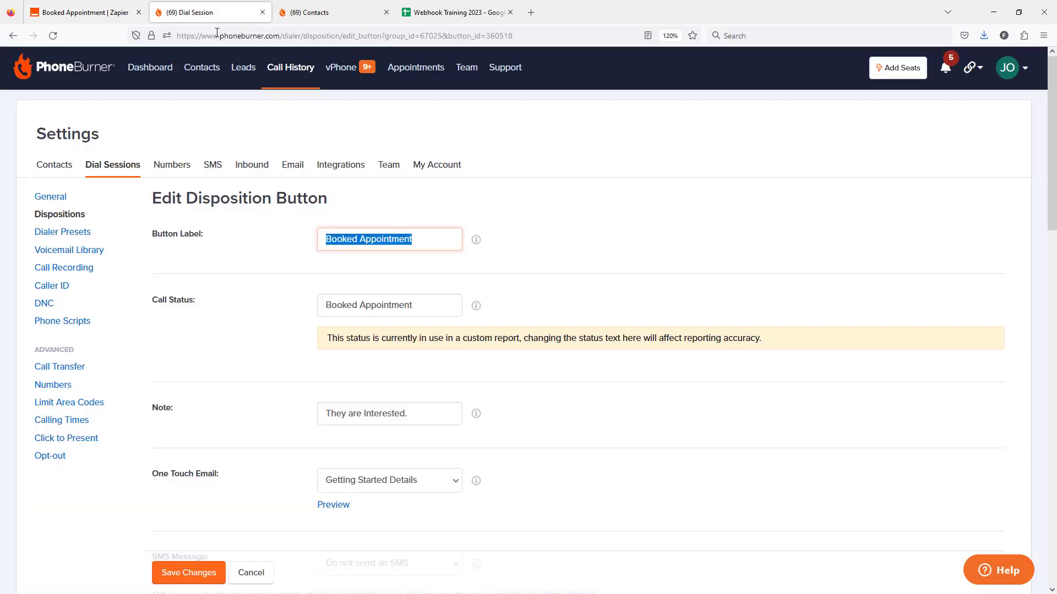
scroll(473, 464, "down", 15)
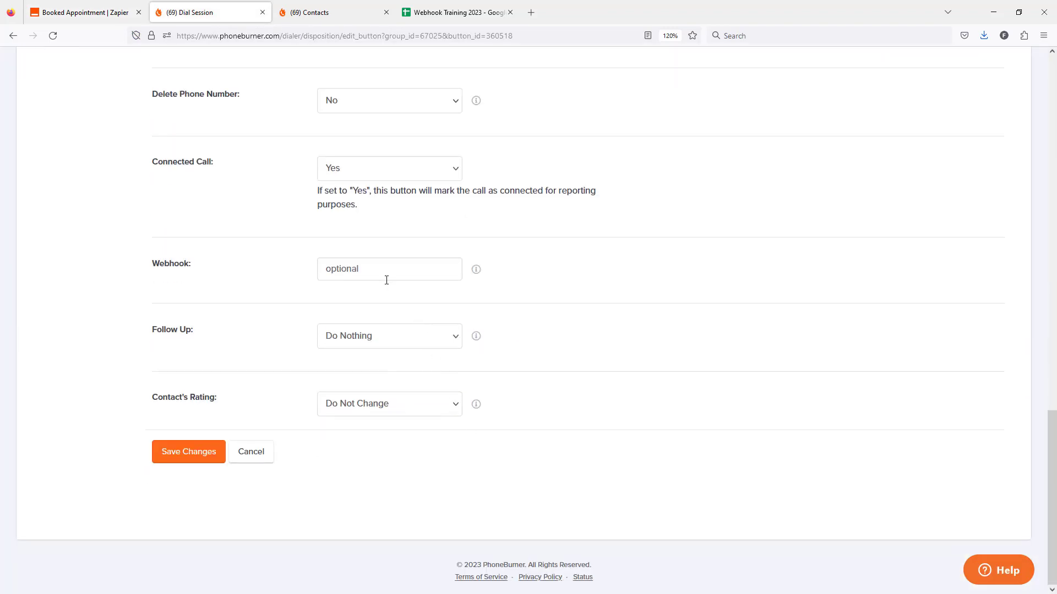
left_click(384, 273)
key("ctrl+v")
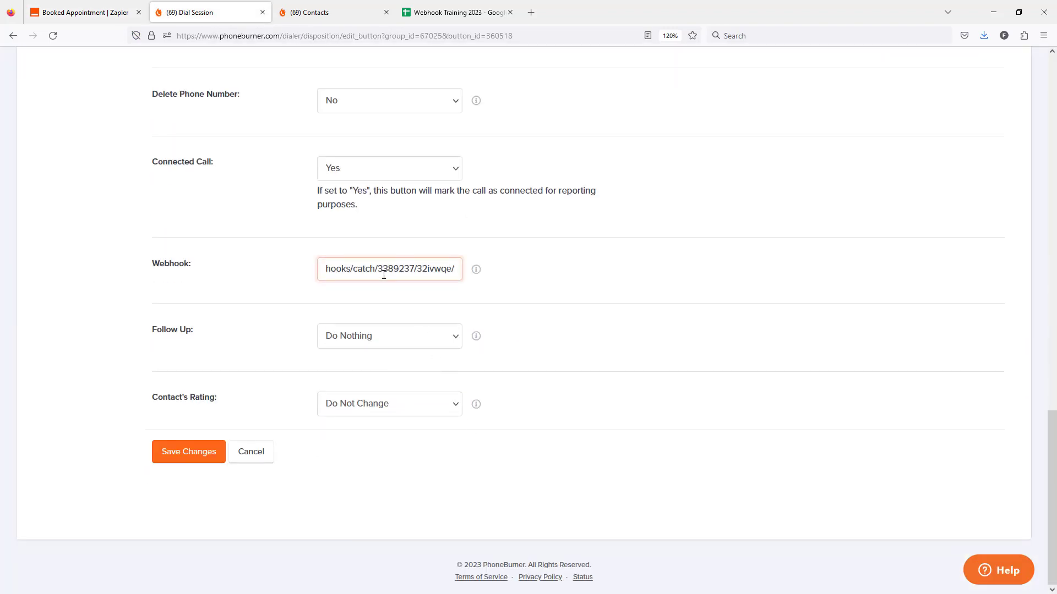
left_click(204, 462)
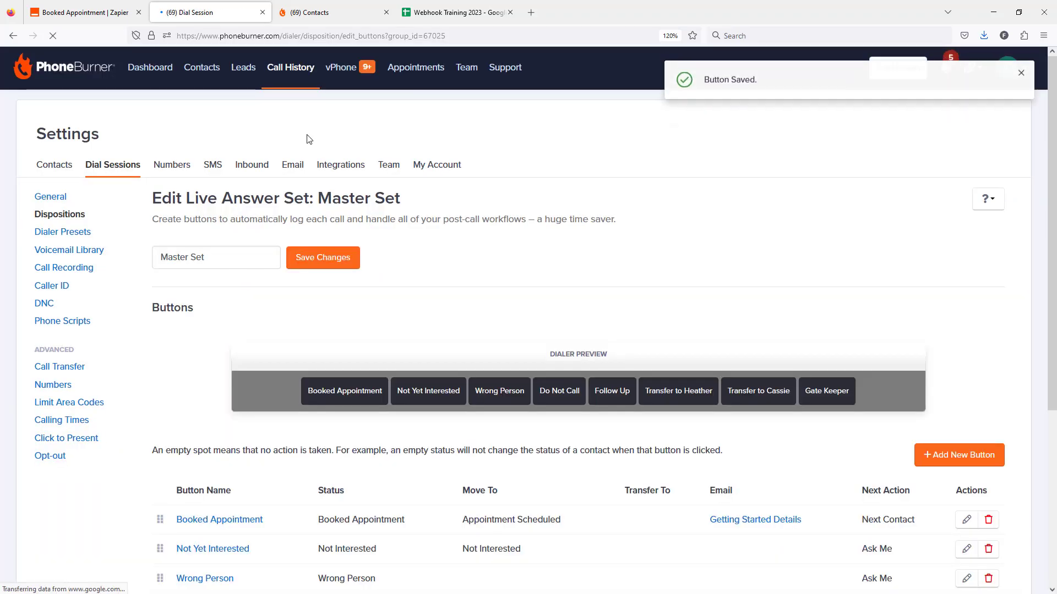
Start a dial session for the seven selected contacts with manually set settings.
left_click(309, 14)
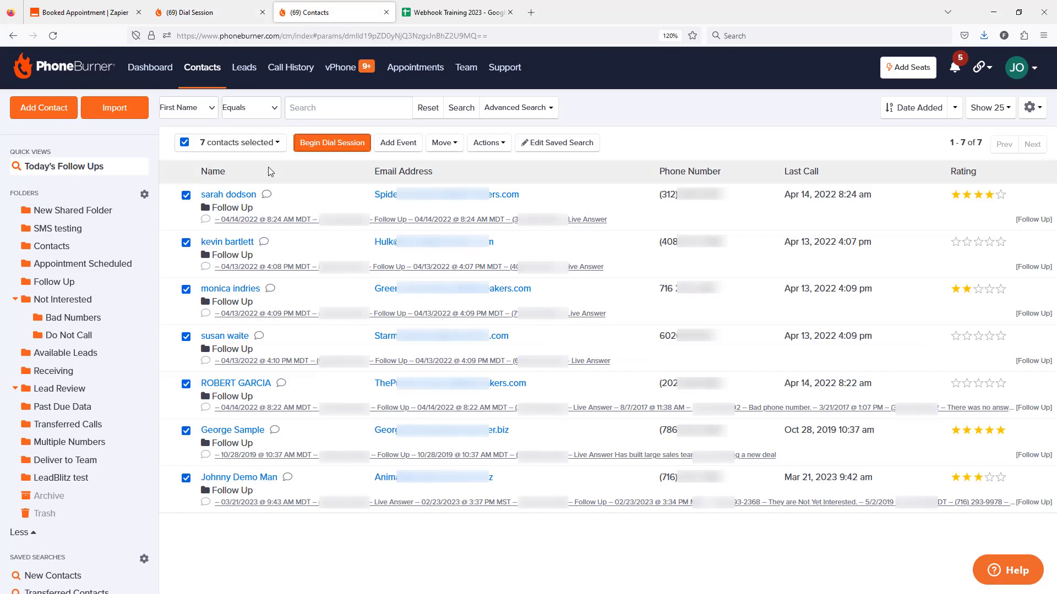
left_click(329, 144)
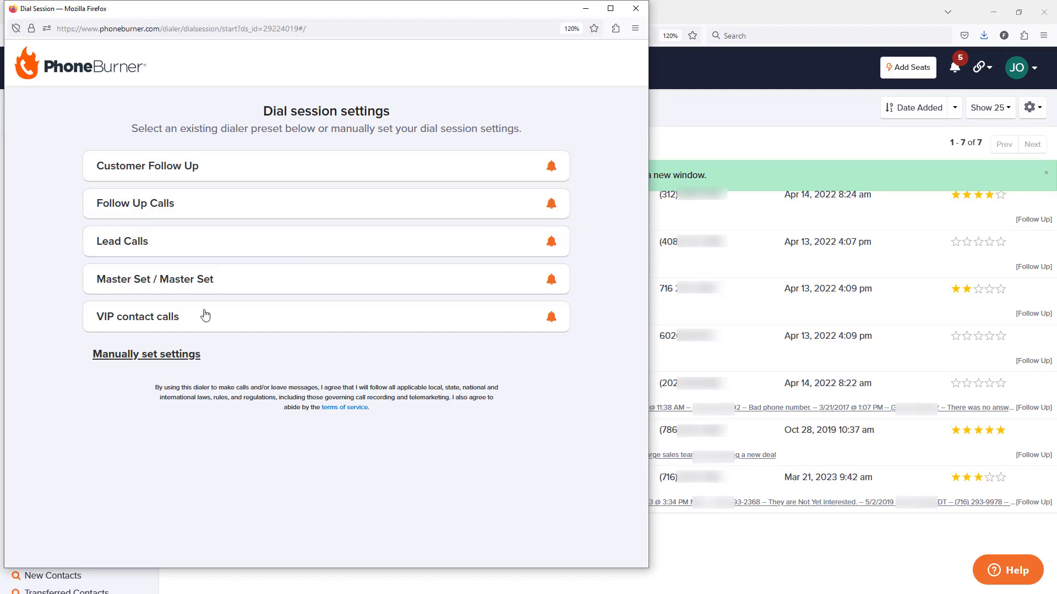
left_click(168, 358)
left_click(326, 329)
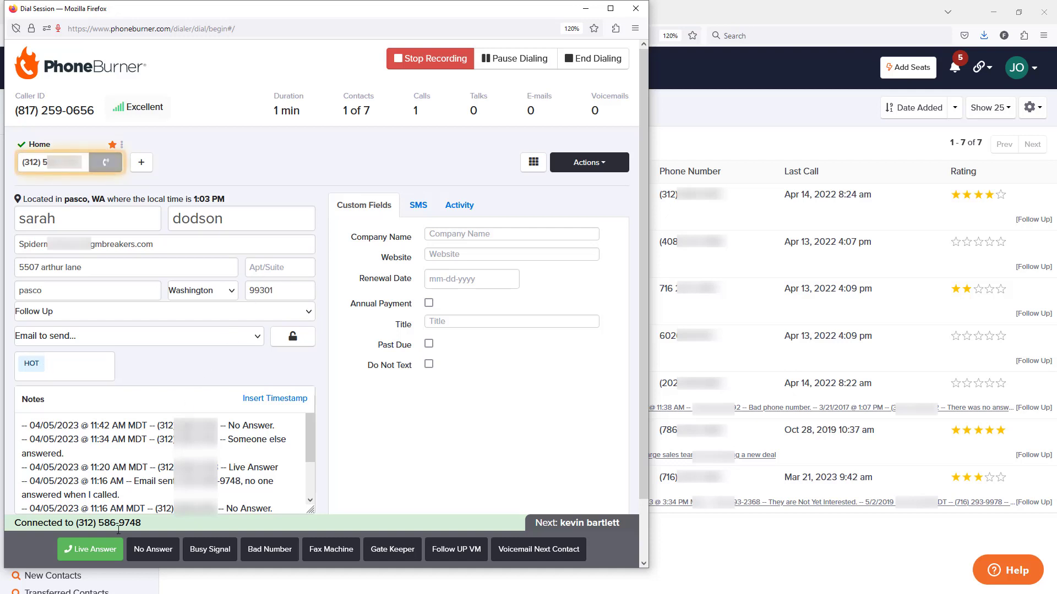
Mark the first call as a live answer, end it, and disposition it as Booked Appointment.
left_click(98, 550)
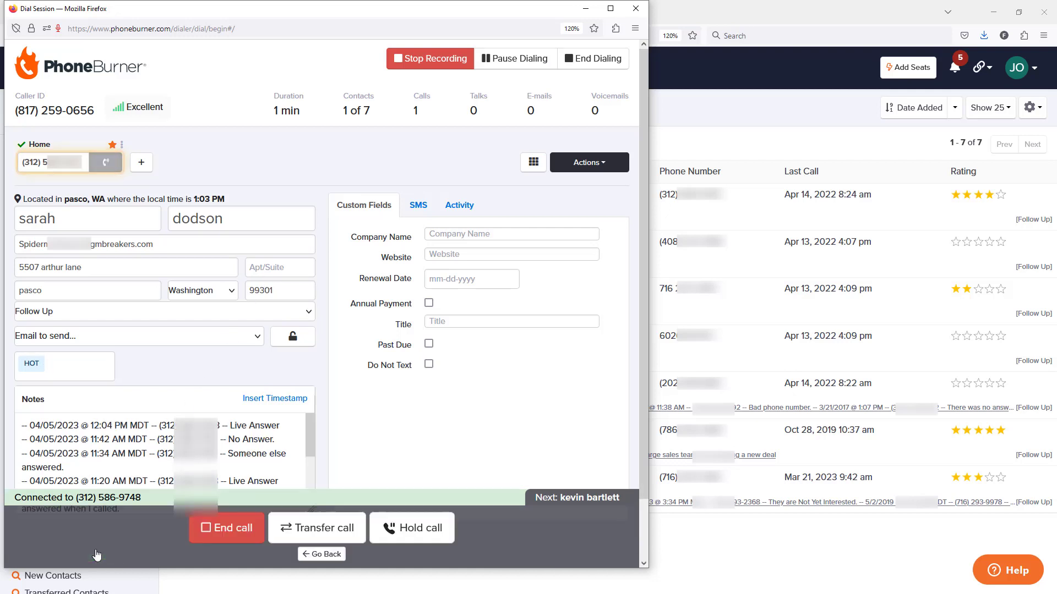
left_click(225, 531)
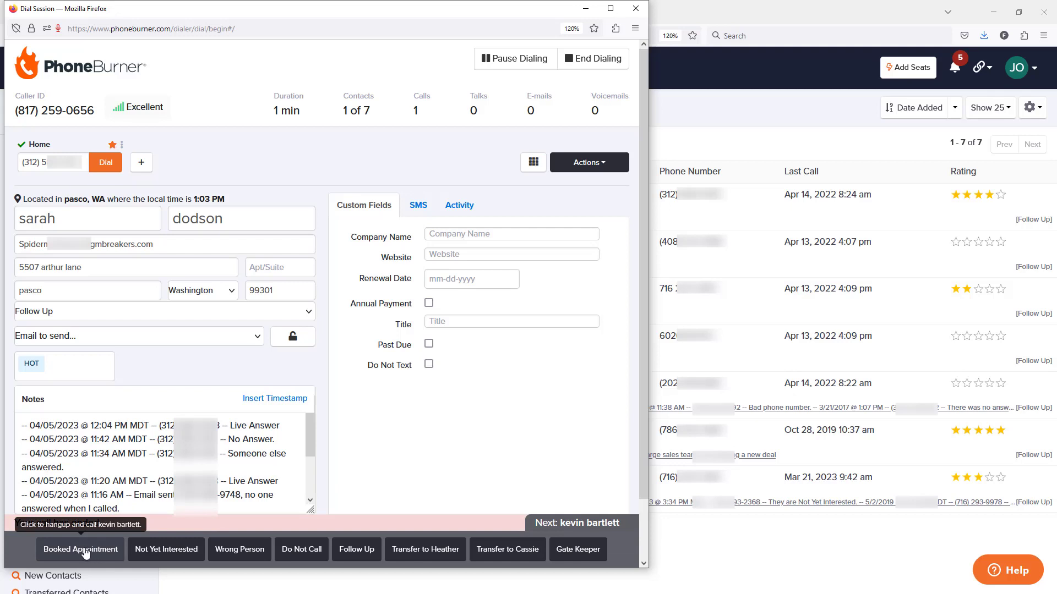
left_click(86, 552)
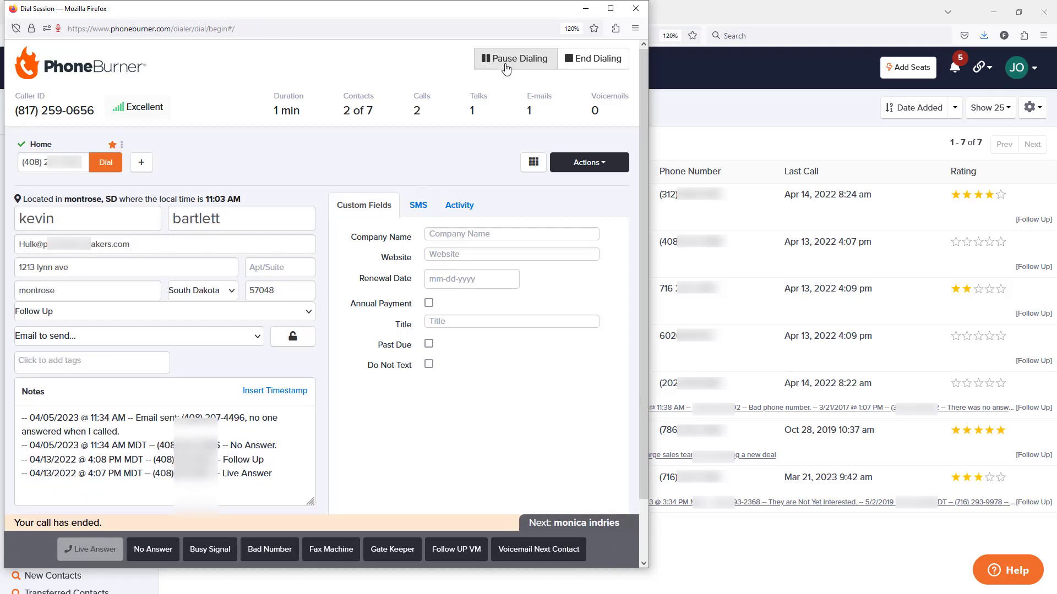
Return to the Booked Appointment Zap in Zapier and test its Catch Hook trigger.
left_click(706, 16)
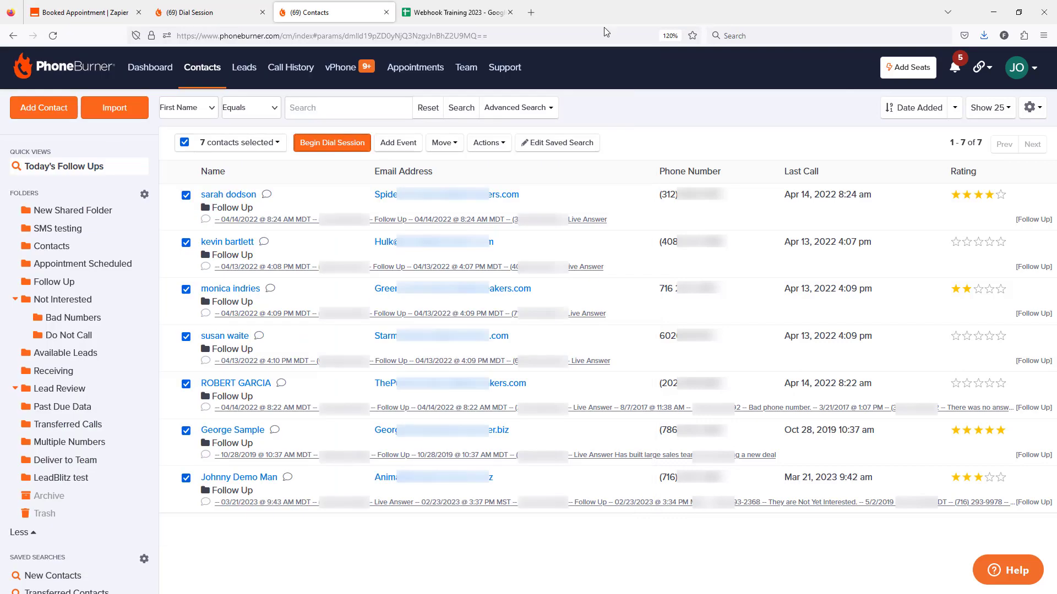
left_click(86, 12)
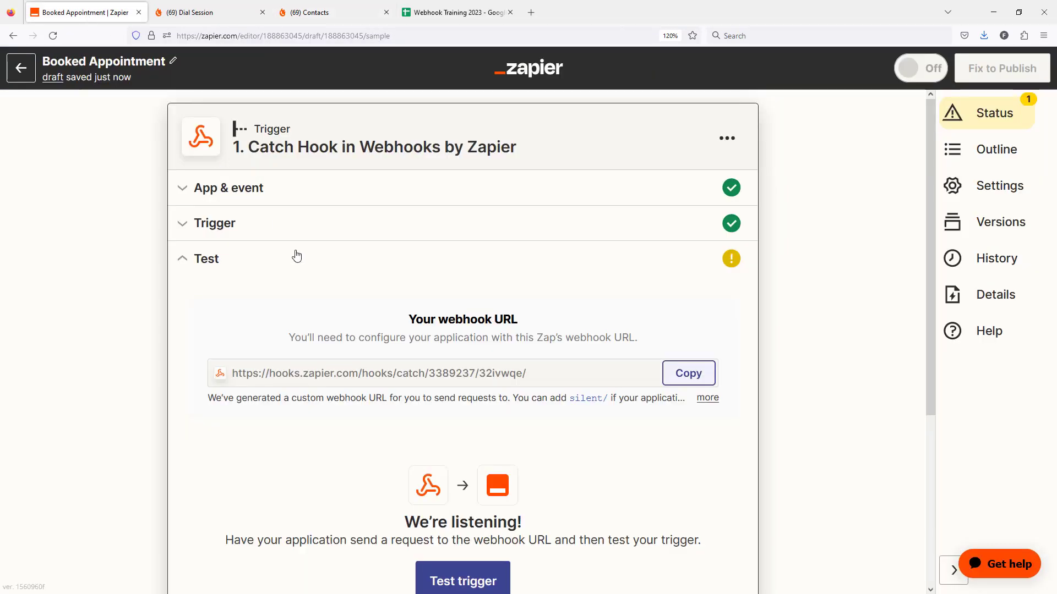
scroll(498, 385, "down", 4)
left_click(464, 341)
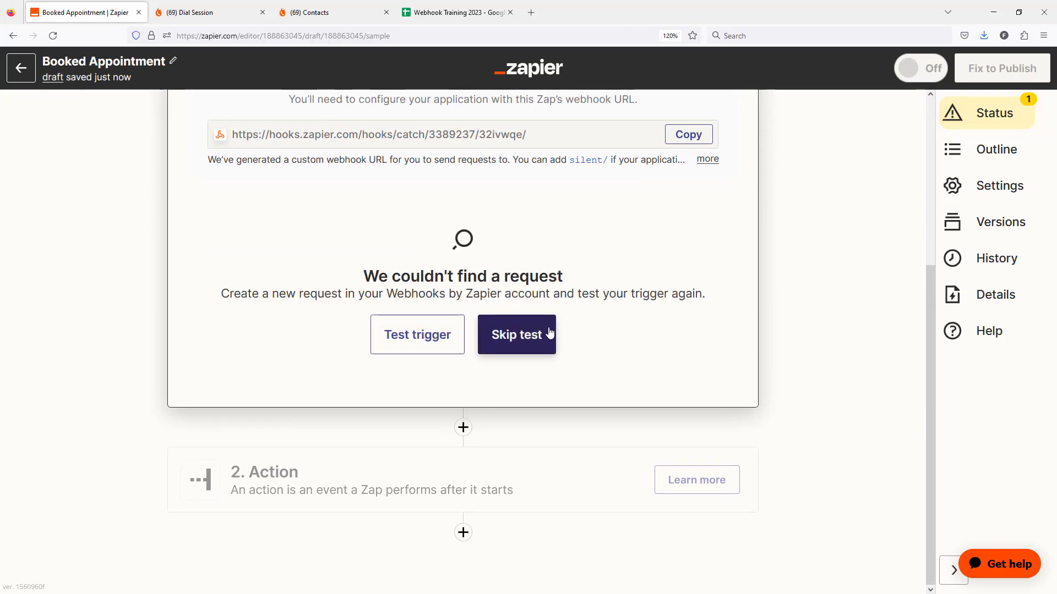
Retest the Catch Hook trigger, and select Google Sheets as the app for the Zap's action step.
left_click(405, 343)
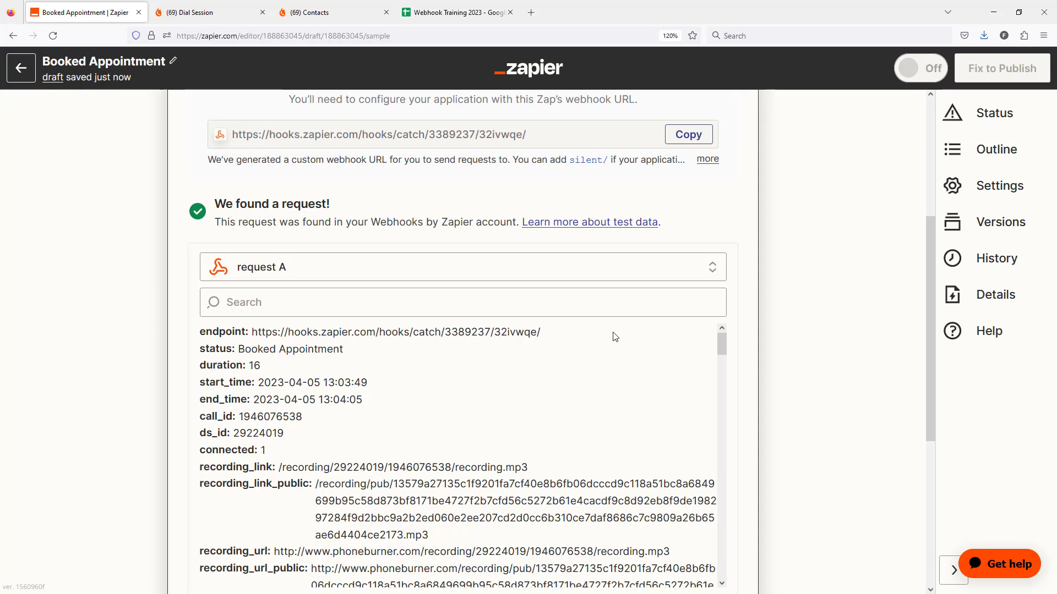
scroll(784, 348, "down", 4)
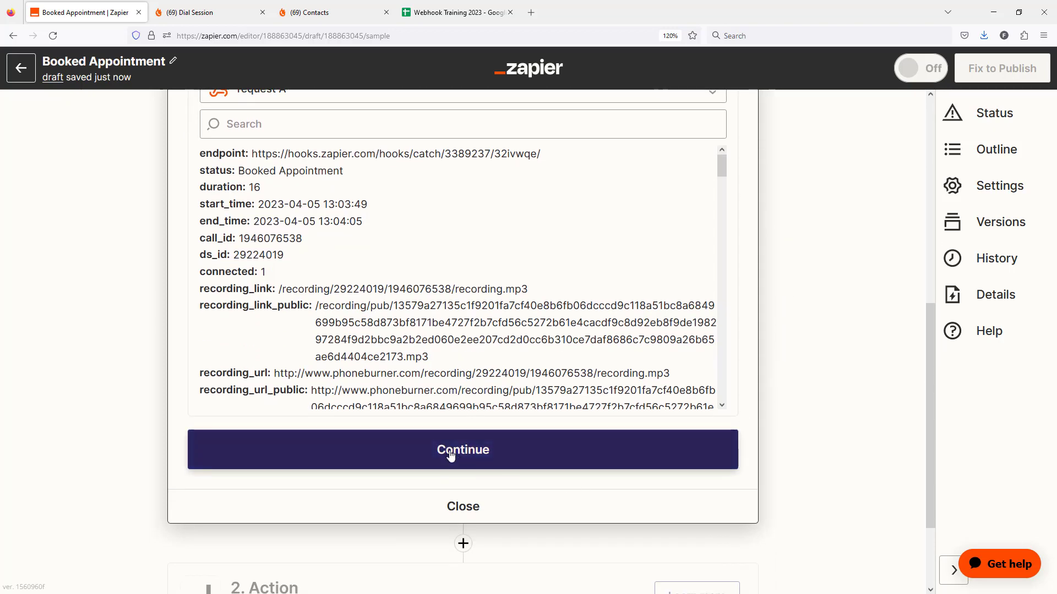
left_click(449, 453)
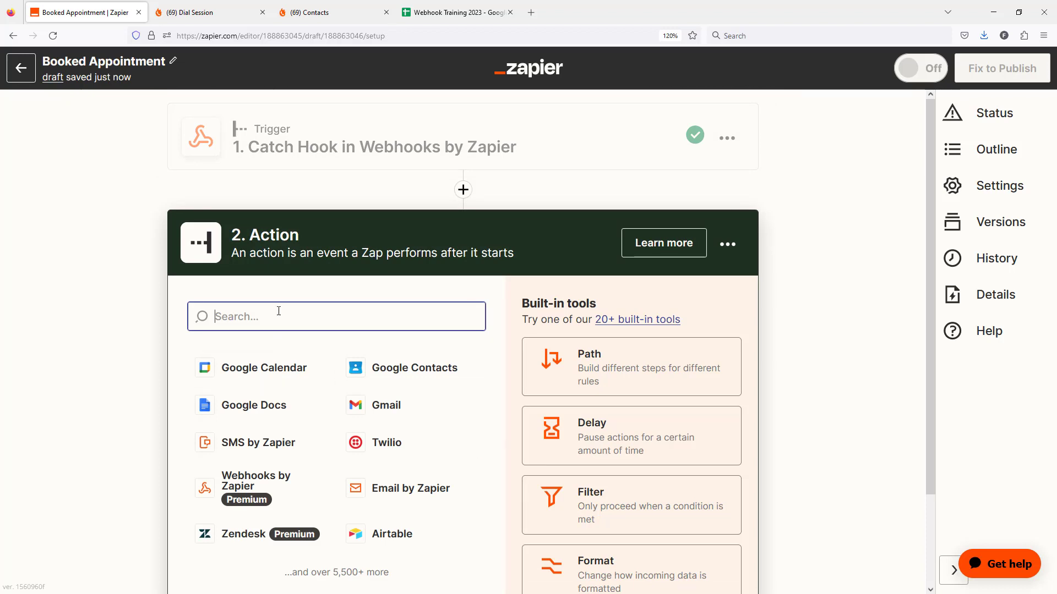
type("google")
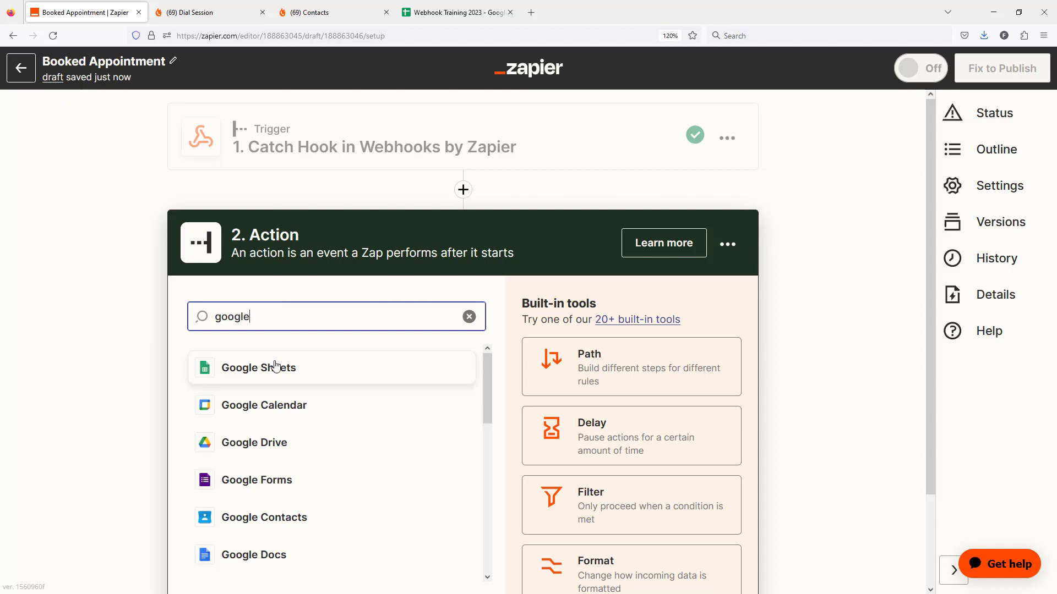
left_click(274, 367)
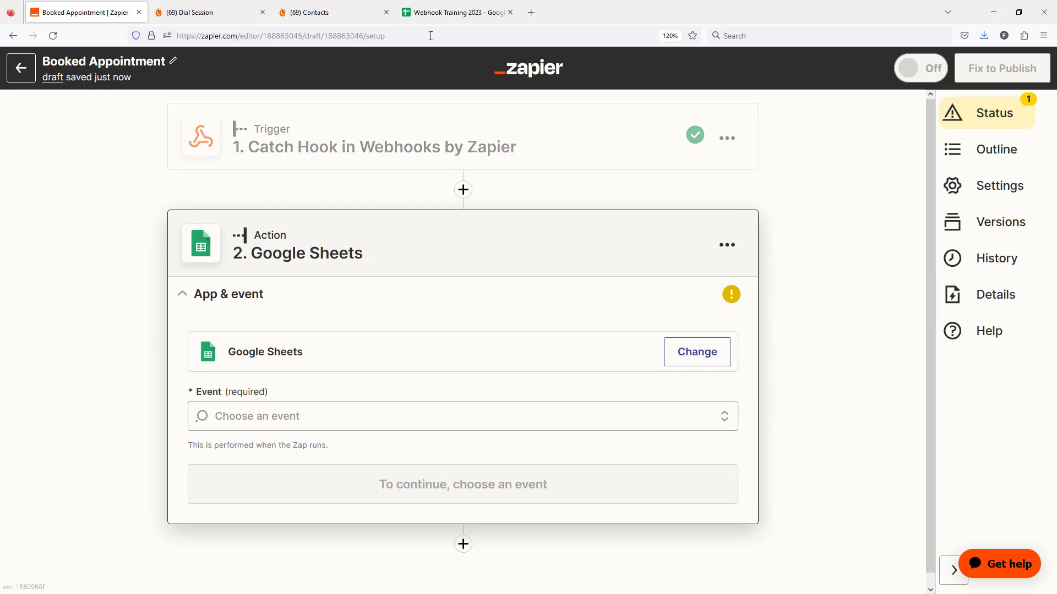
Switch to the Webhook Training 2023 spreadsheet in Google Sheets and add a new sheet named Booked Appointment.
left_click(447, 18)
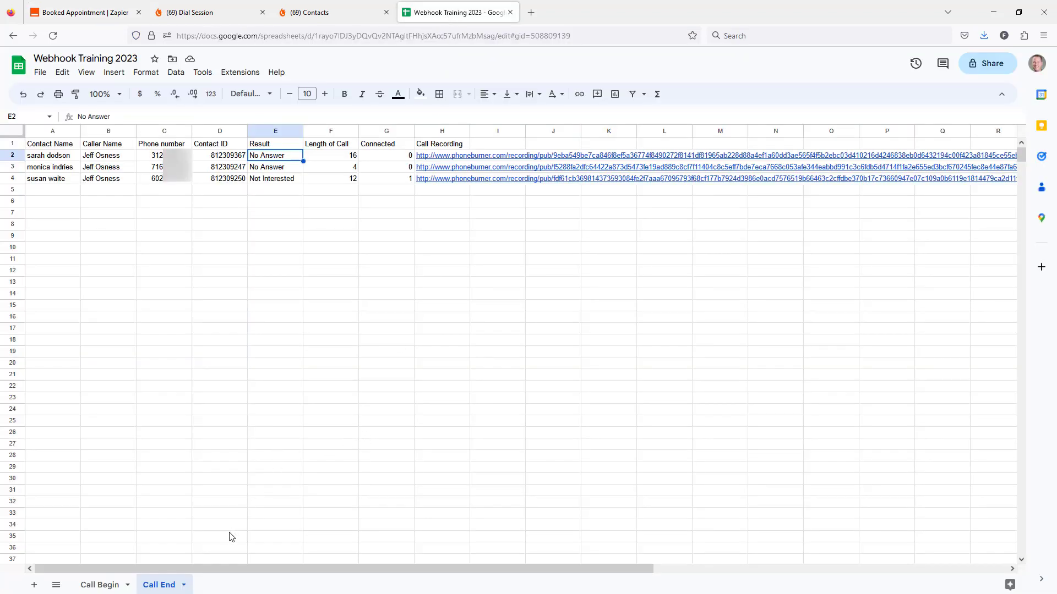
left_click(34, 584)
left_click(235, 584)
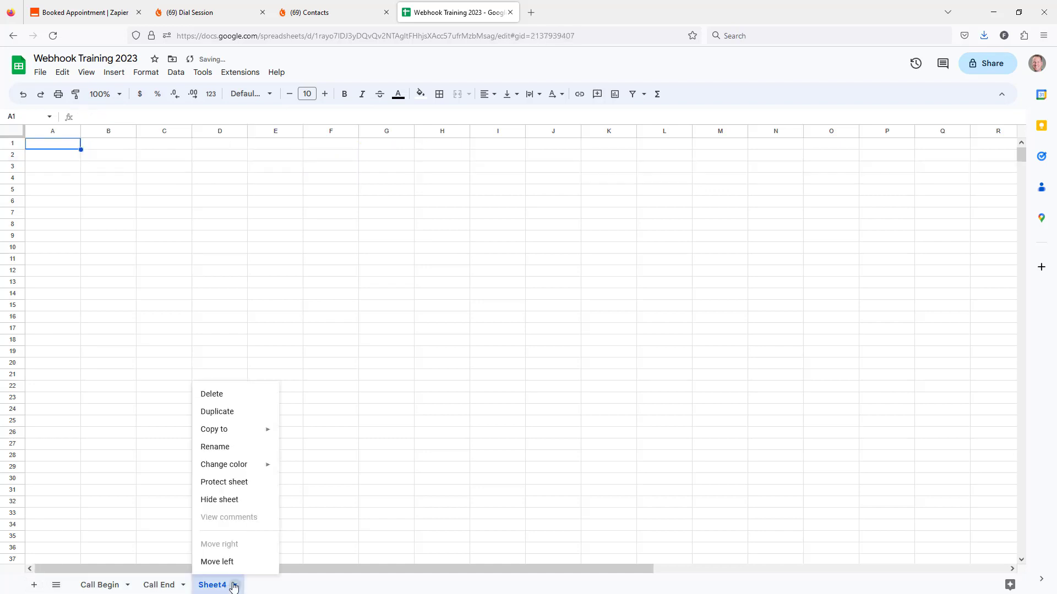
left_click(227, 448)
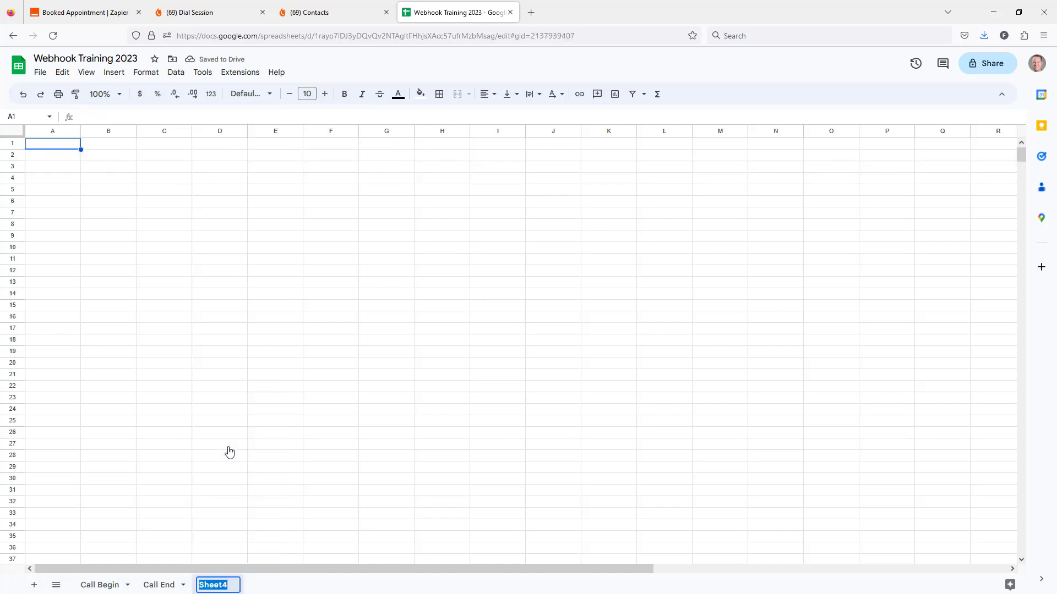
type("Booked ")
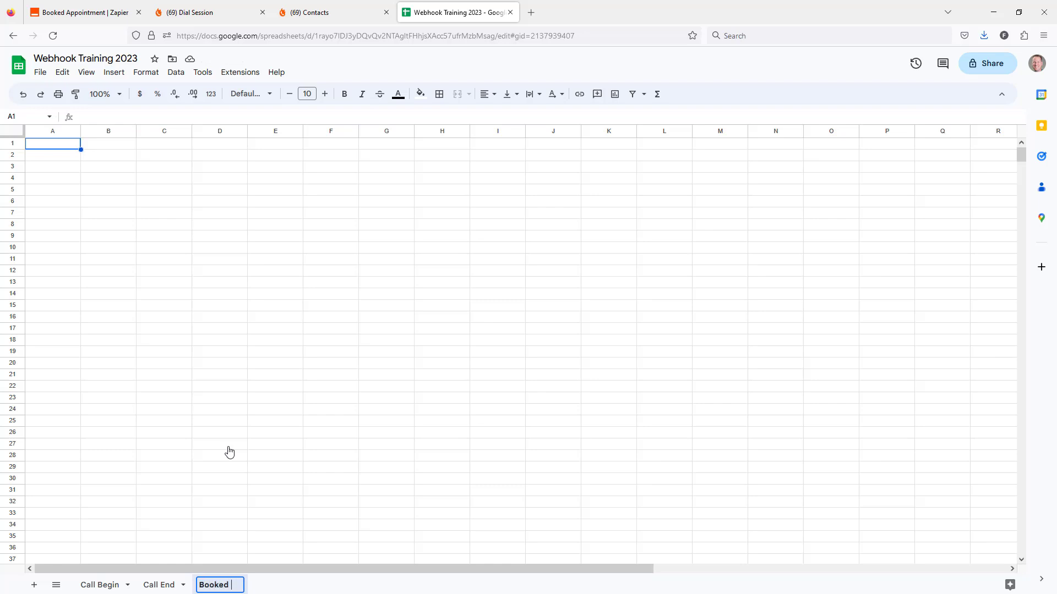
type("Appointment")
key("Return")
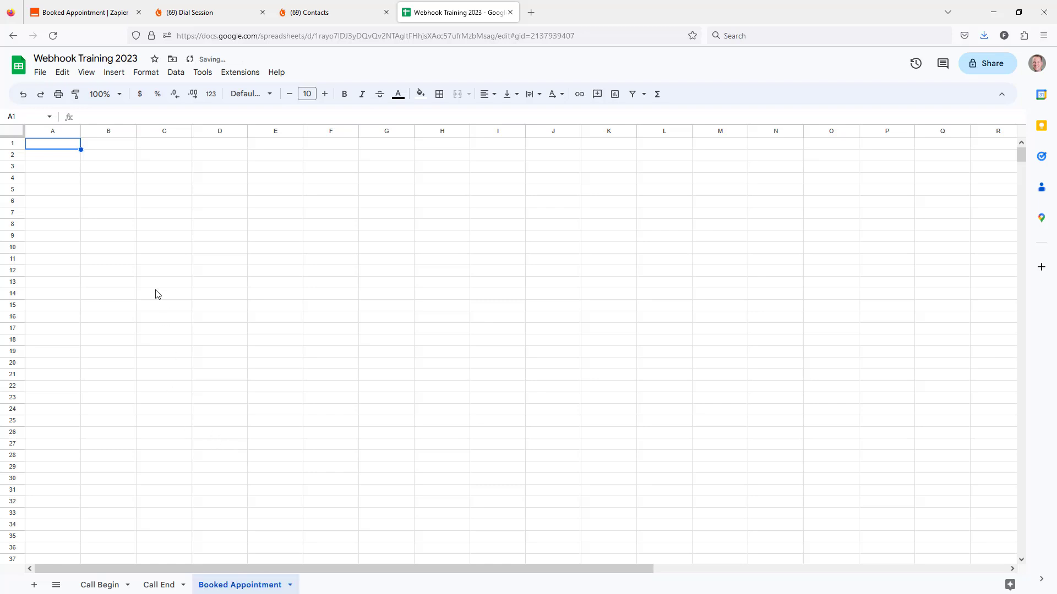
Copy the header row A1:H1 from the Call End sheet into row 1 of the Booked Appointment sheet.
left_click(157, 584)
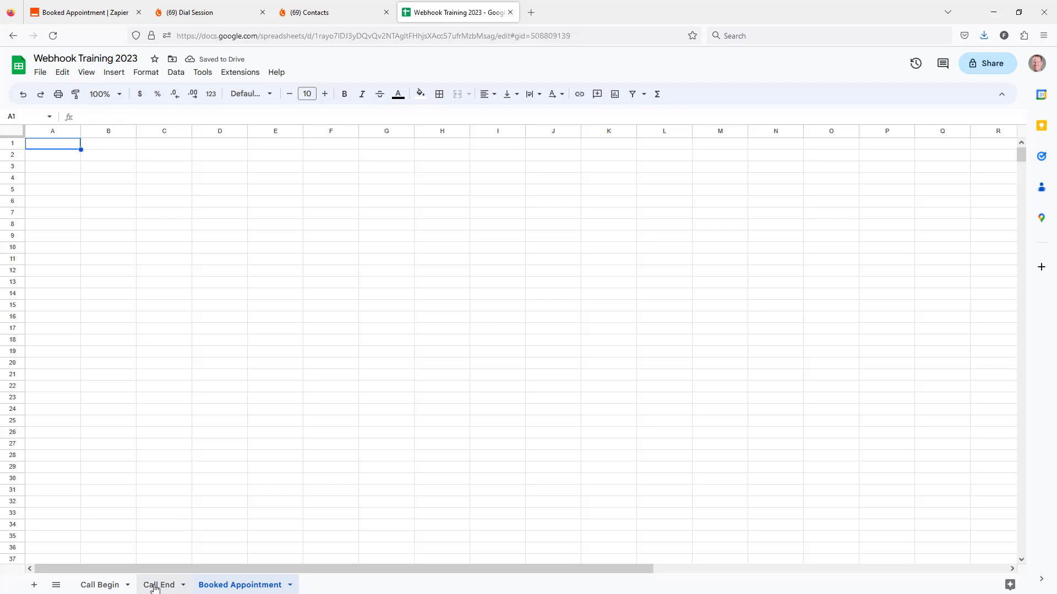
left_click_drag(56, 146, 428, 145)
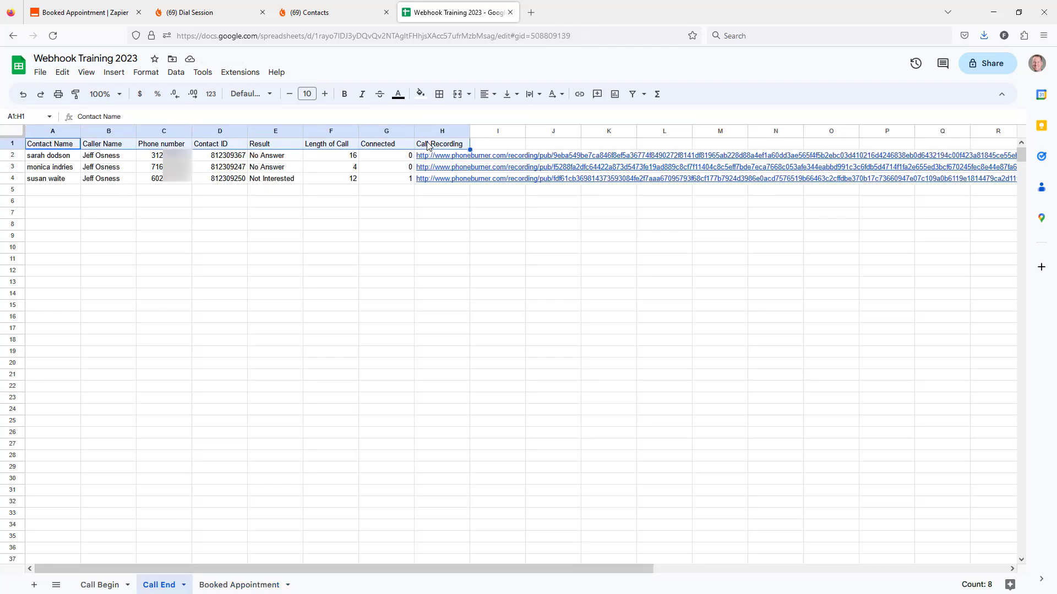
left_click(245, 586)
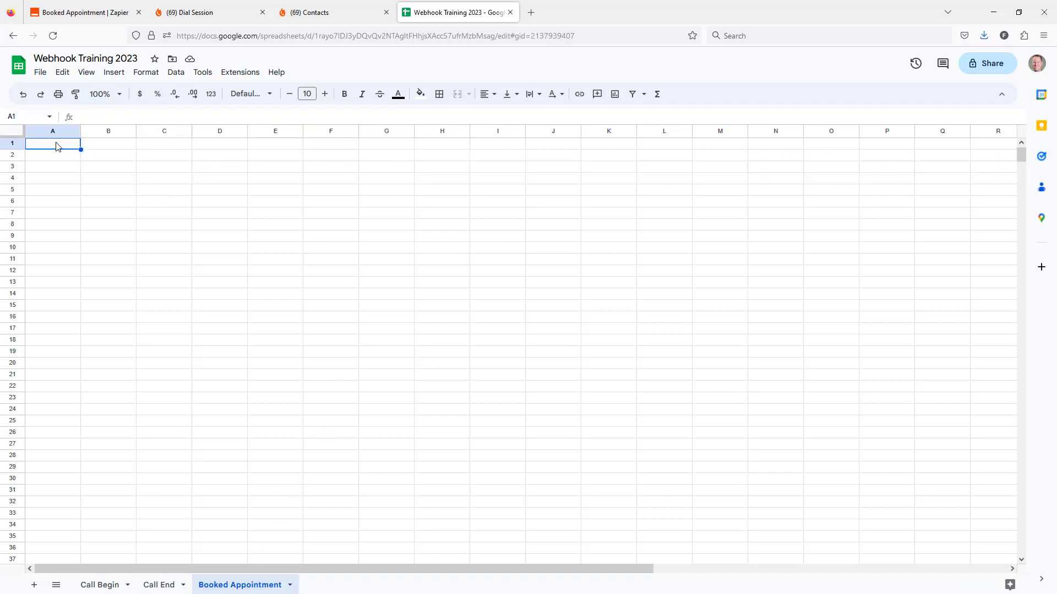
key("ctrl+v")
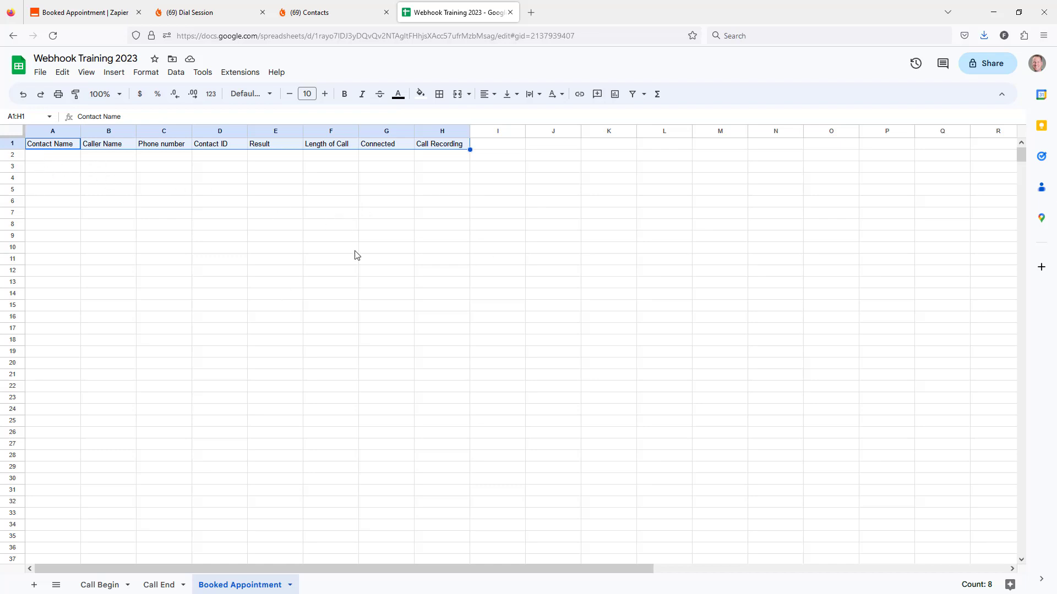
Return to the Zap in Zapier, set the action event to Create Spreadsheet Row, and choose the connected Google Sheets account.
left_click(90, 20)
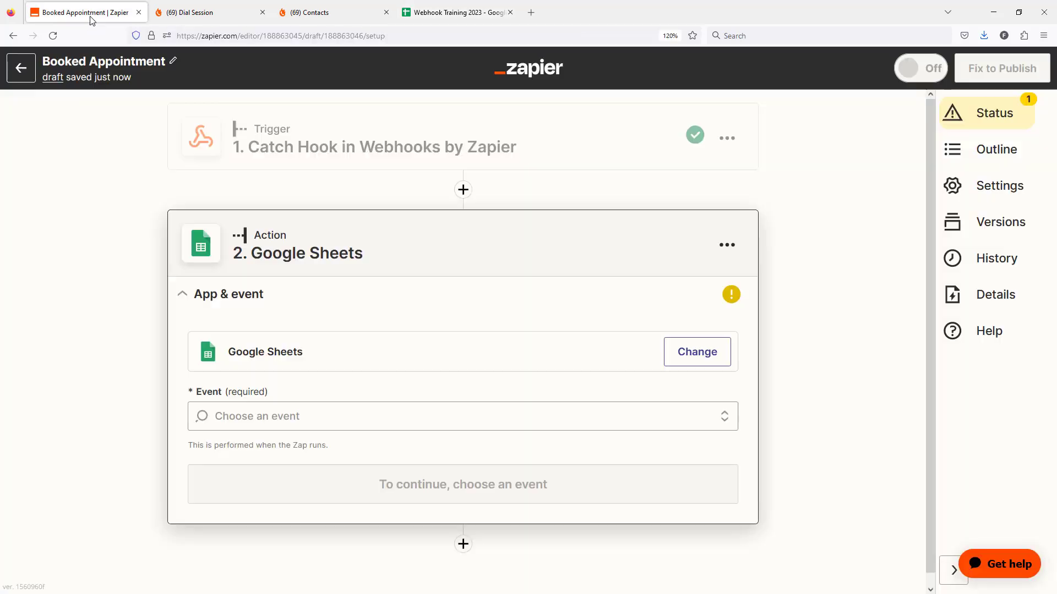
left_click(311, 416)
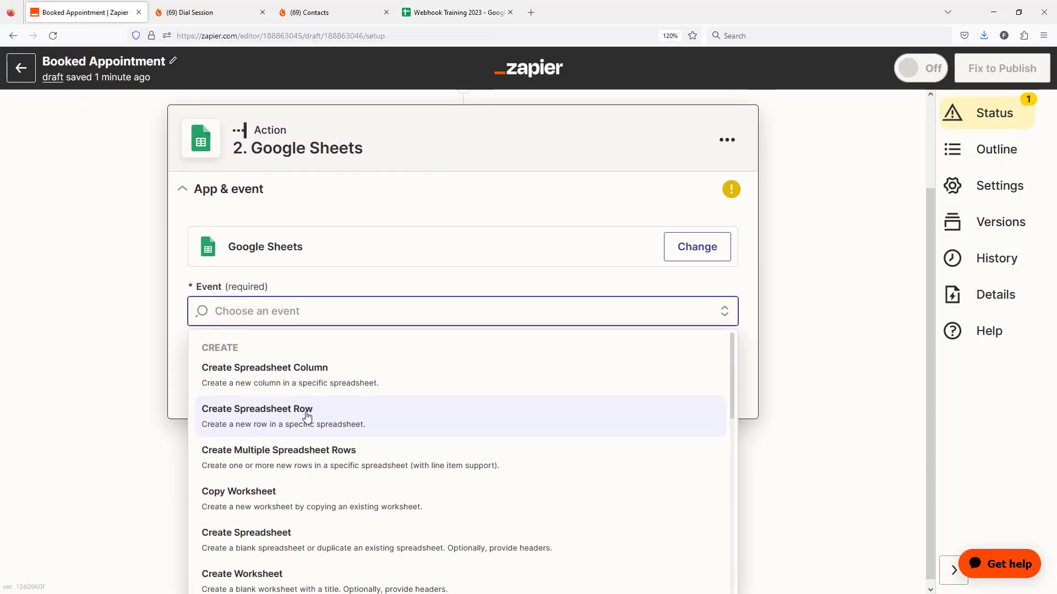
left_click(255, 423)
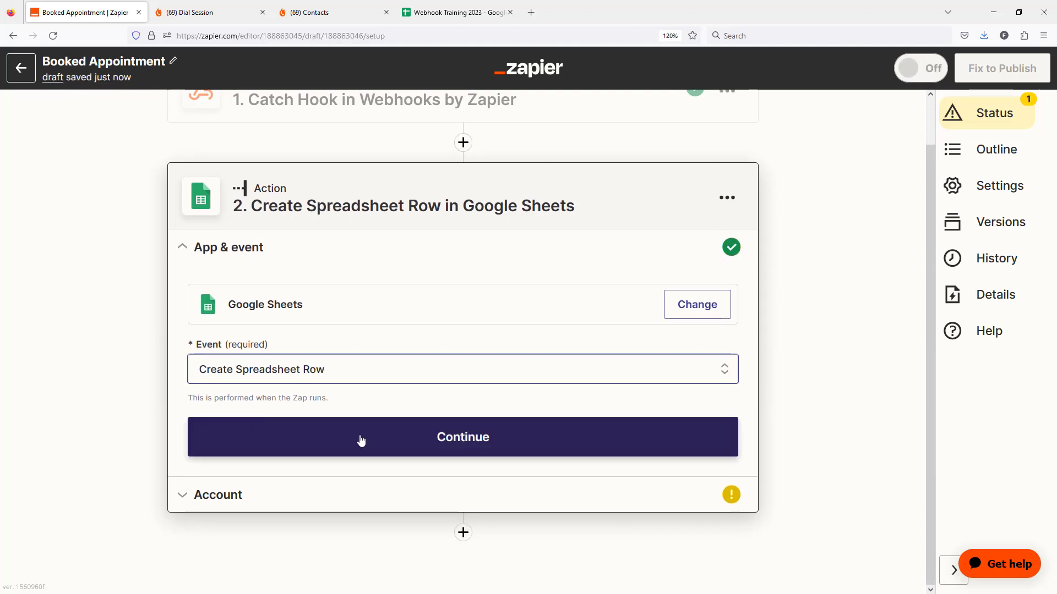
left_click(359, 439)
left_click(668, 376)
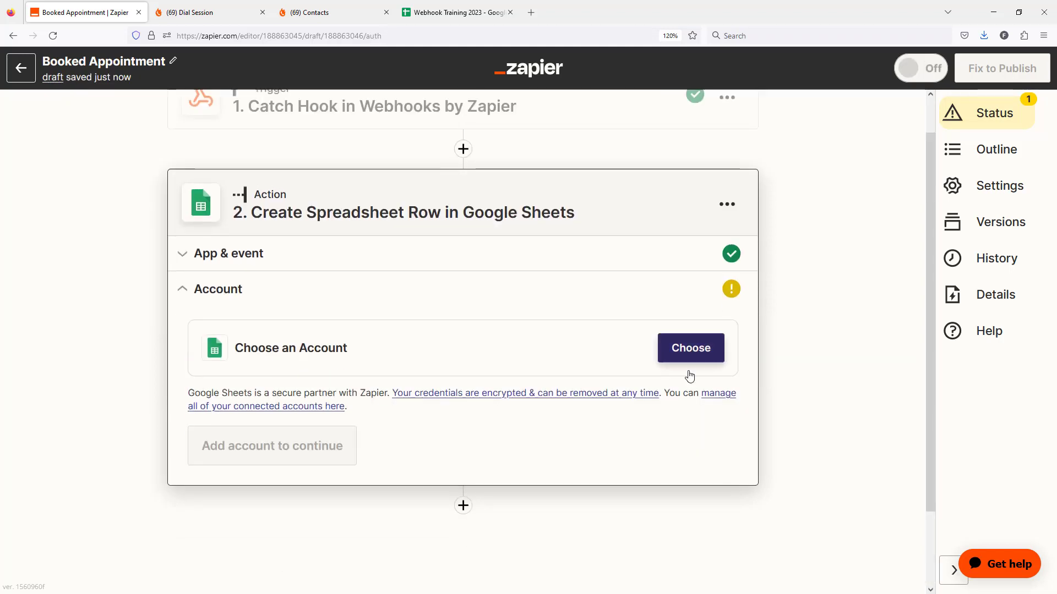
left_click(346, 381)
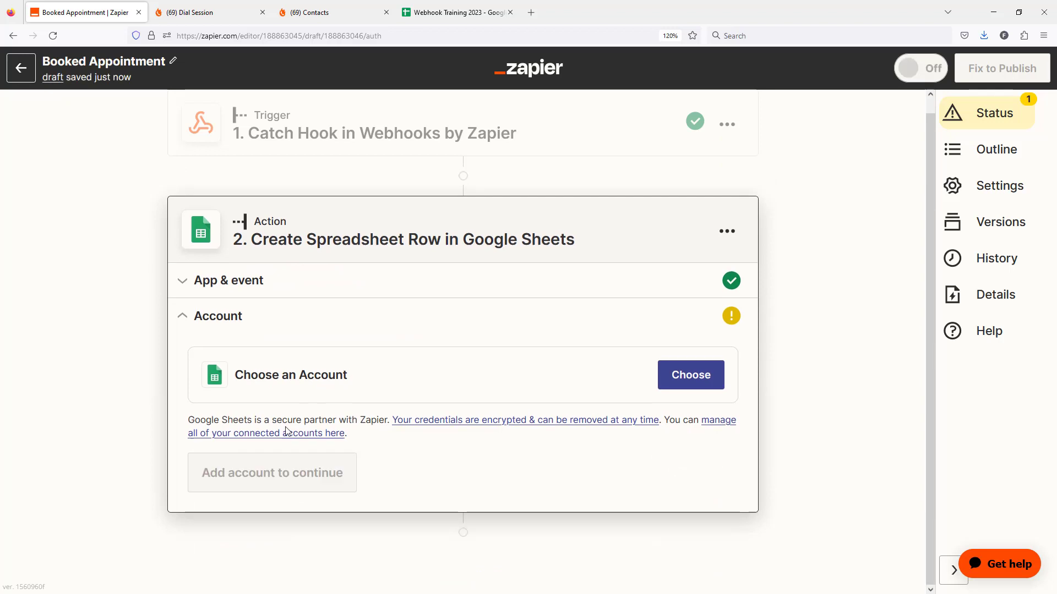
left_click(229, 478)
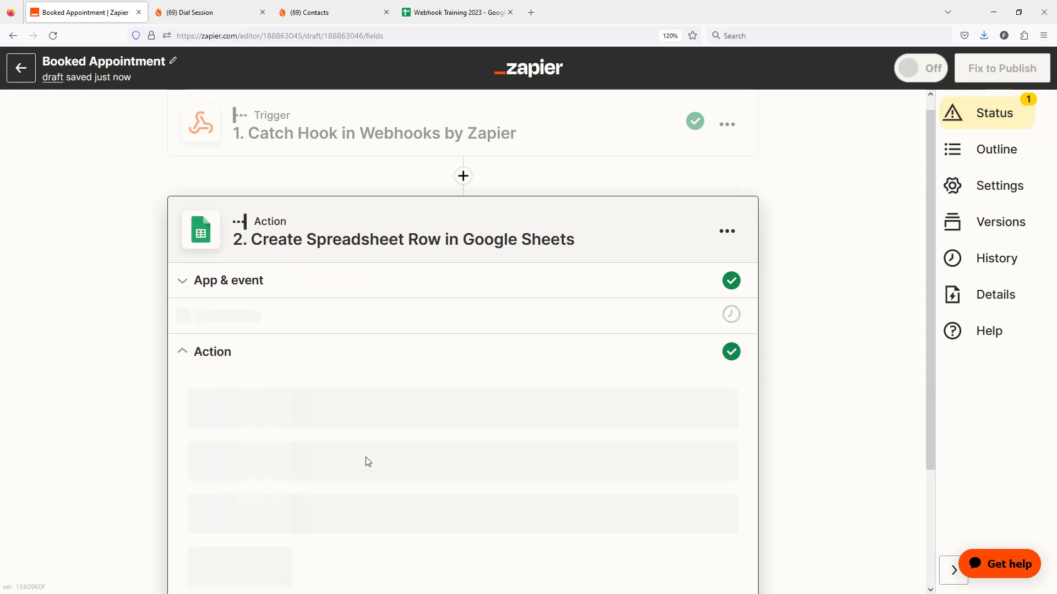
Set the action's drive to My Google Drive, the spreadsheet to Webhook Training 2023, and the worksheet to Booked Appointment.
left_click(257, 277)
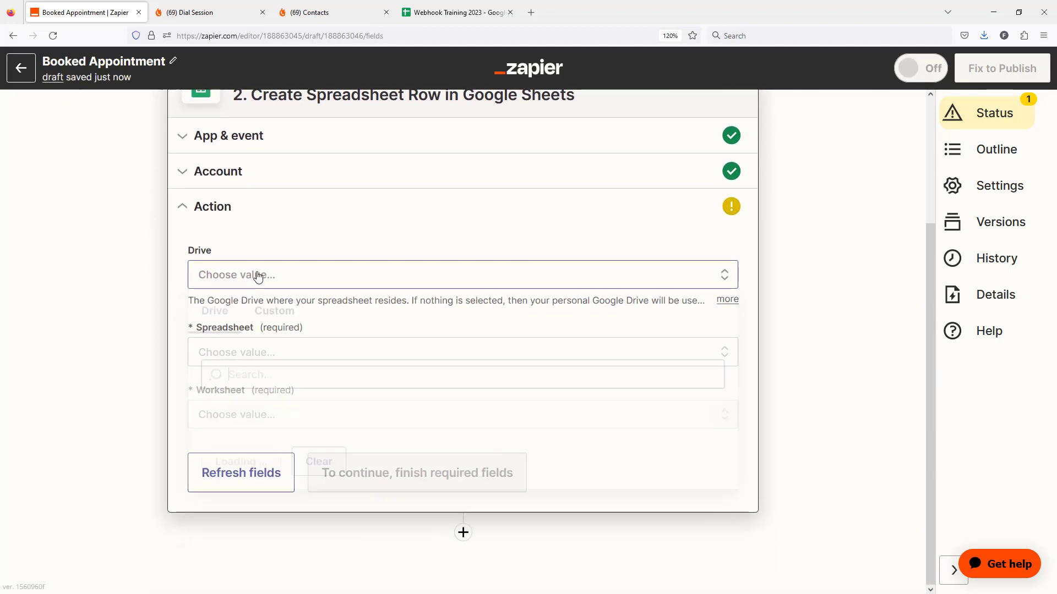
left_click(252, 427)
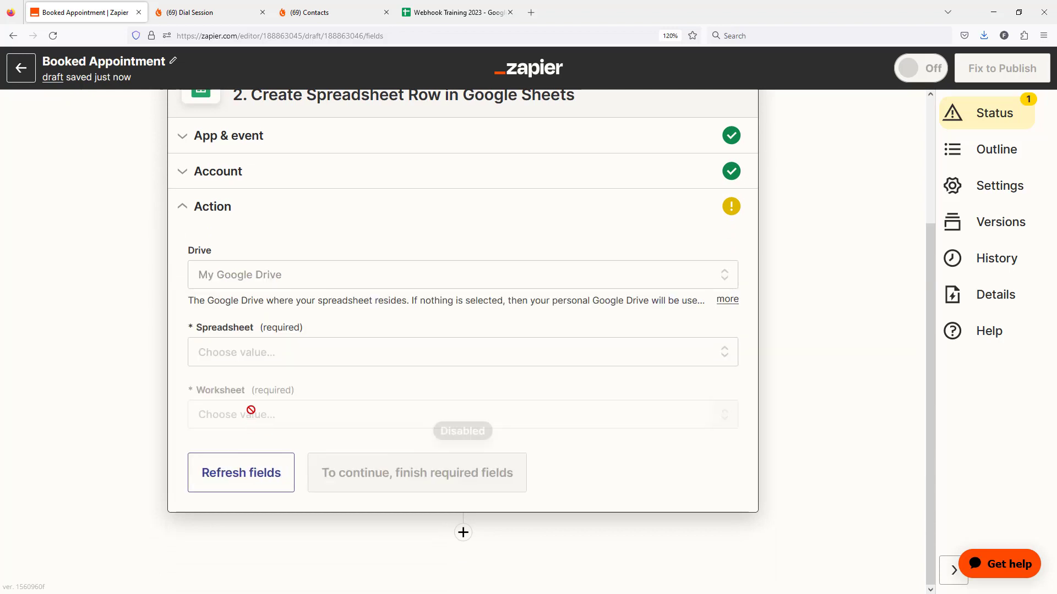
left_click(244, 355)
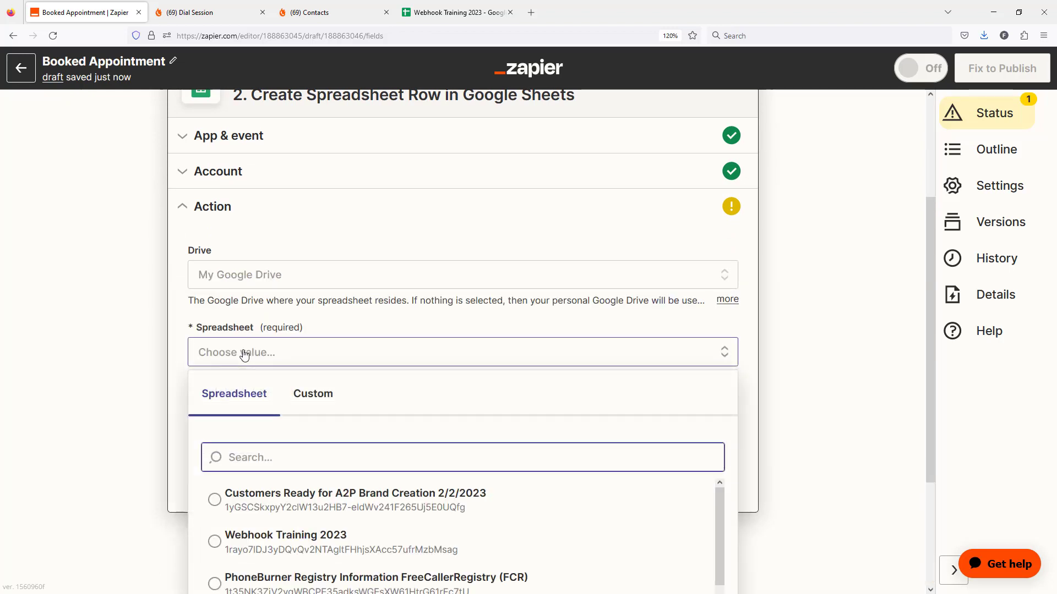
left_click(268, 544)
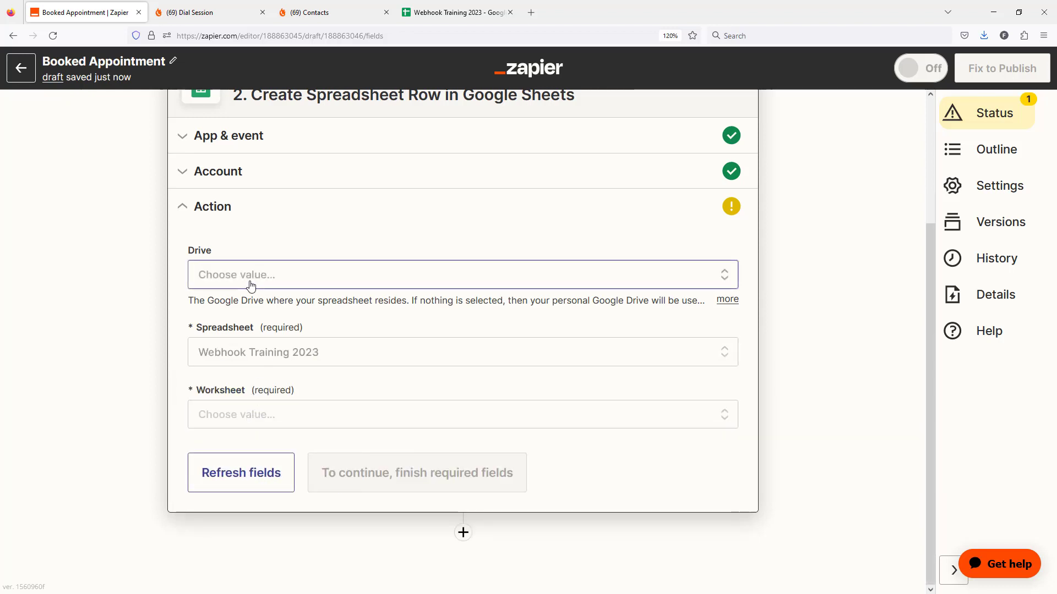
left_click(249, 282)
left_click(238, 422)
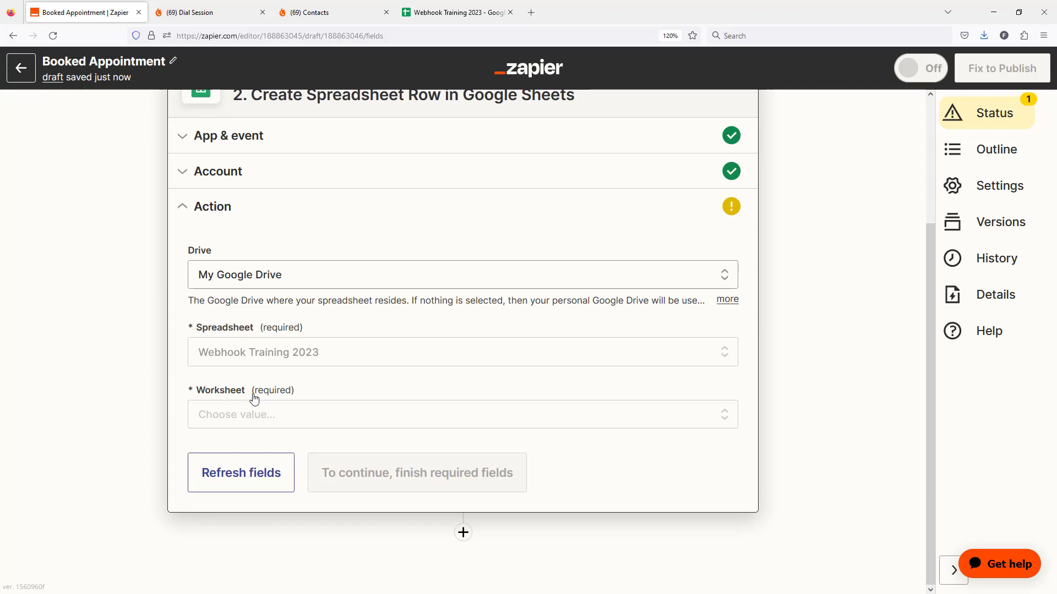
left_click(248, 423)
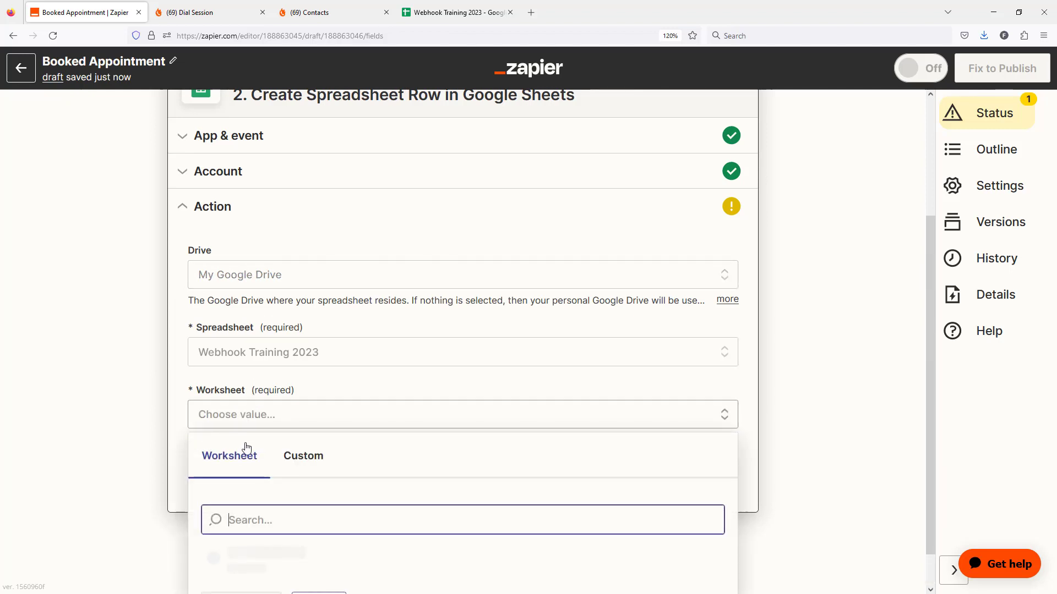
left_click(260, 522)
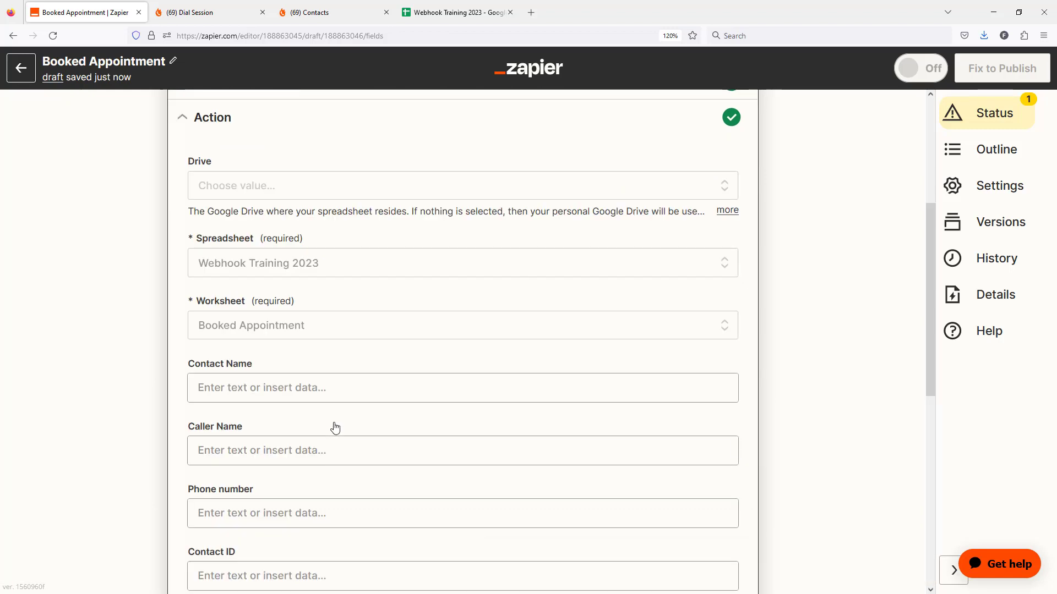
Map the Contact Name column to the webhook's Contact First Name and Contact Last Name fields.
left_click(224, 389)
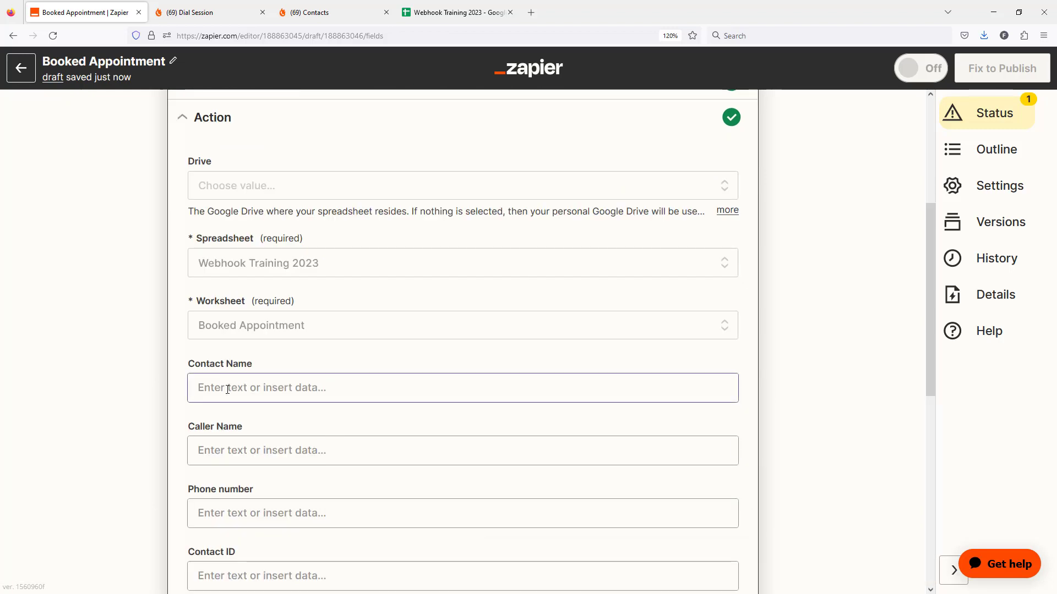
scroll(357, 440, "down", 3)
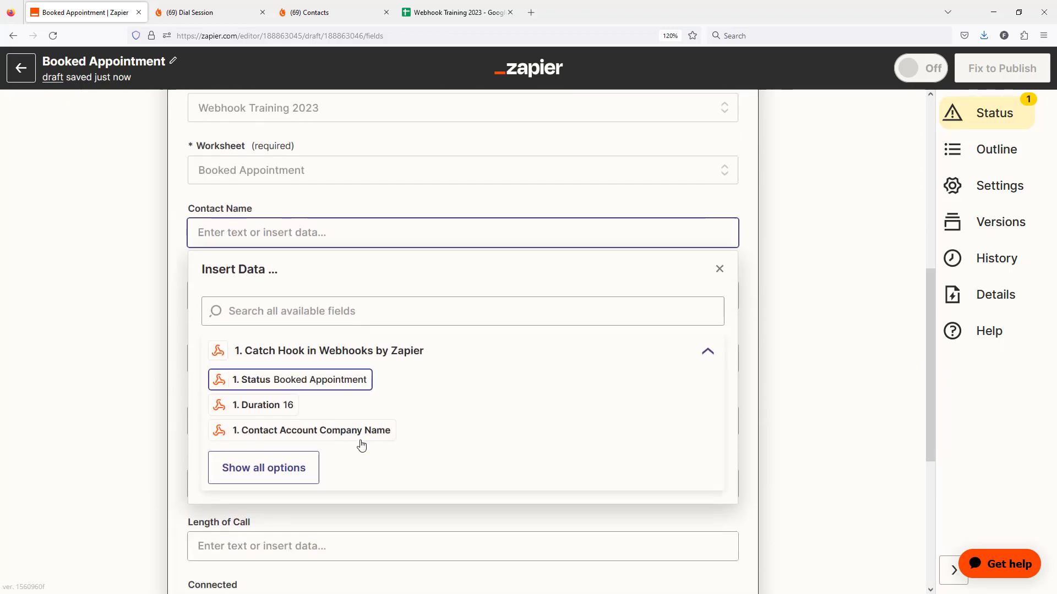
left_click(276, 445)
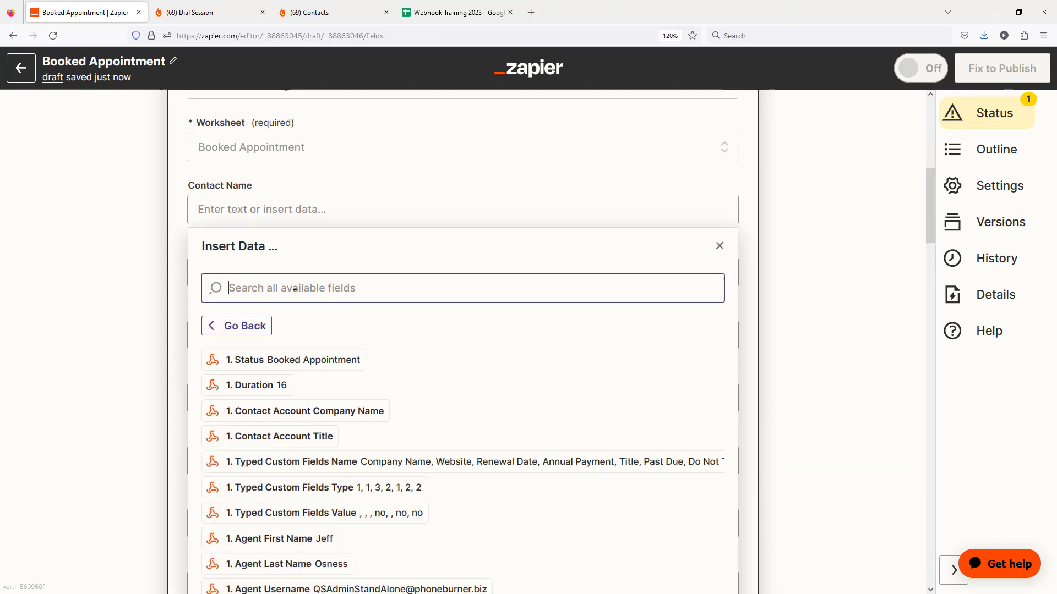
type("name")
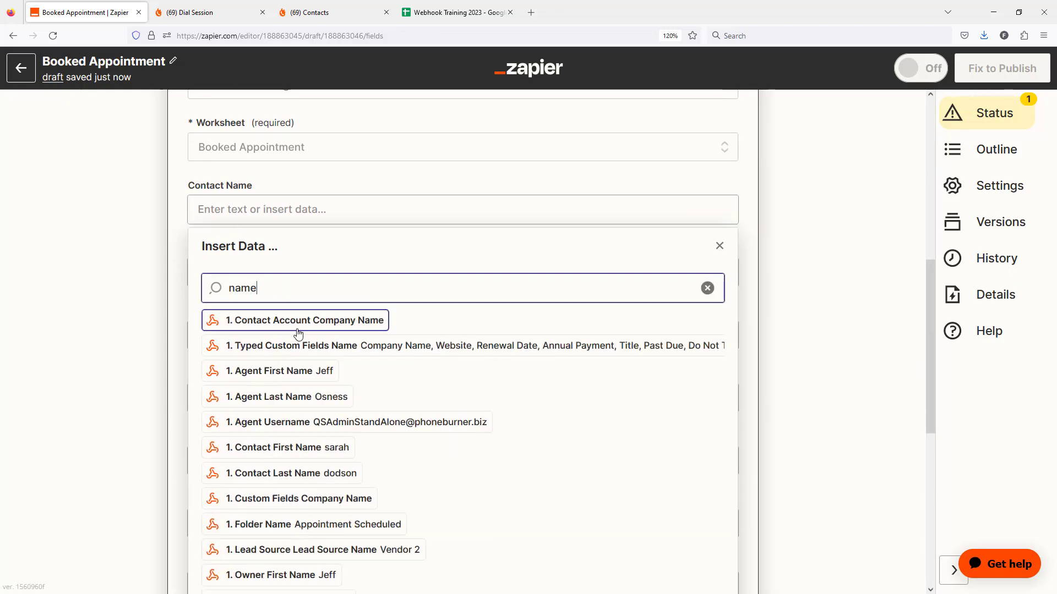
left_click(315, 446)
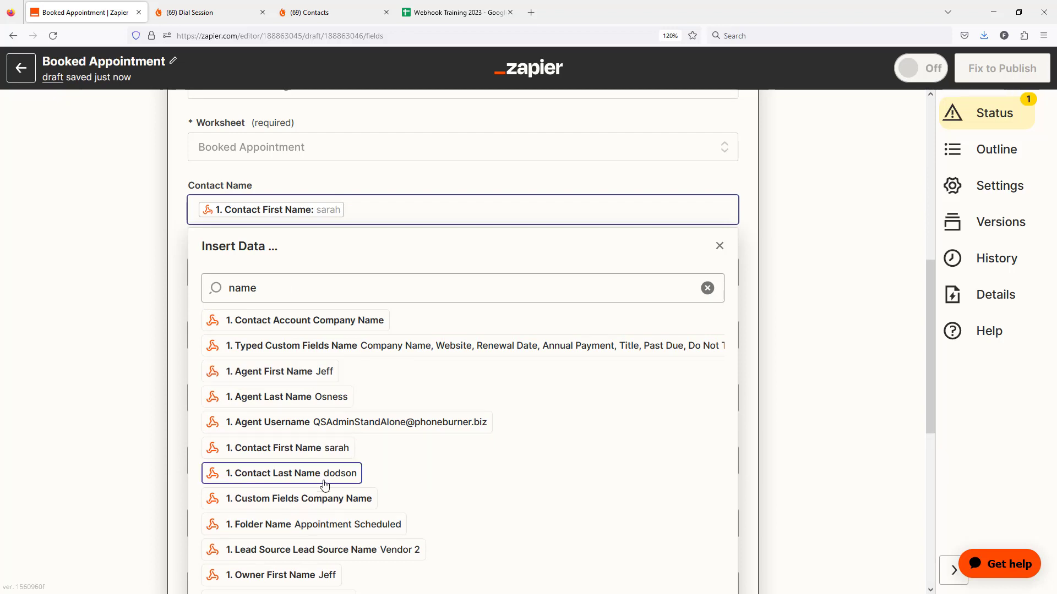
left_click(322, 475)
left_click(780, 273)
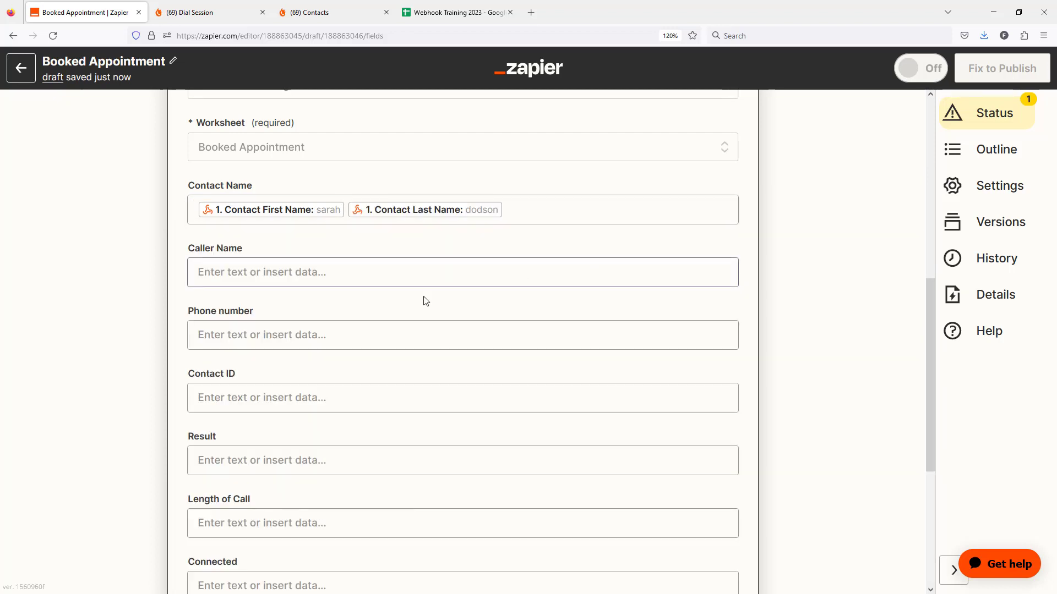
Map the Caller Name column to the webhook's Agent First Name and Agent Last Name fields.
left_click(273, 271)
left_click(272, 351)
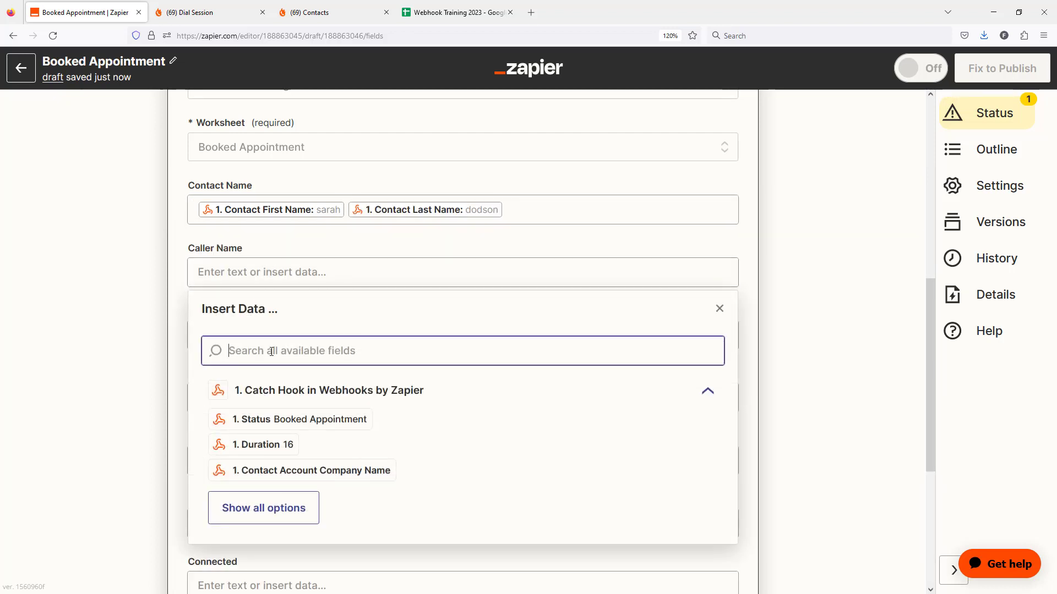
type("agent")
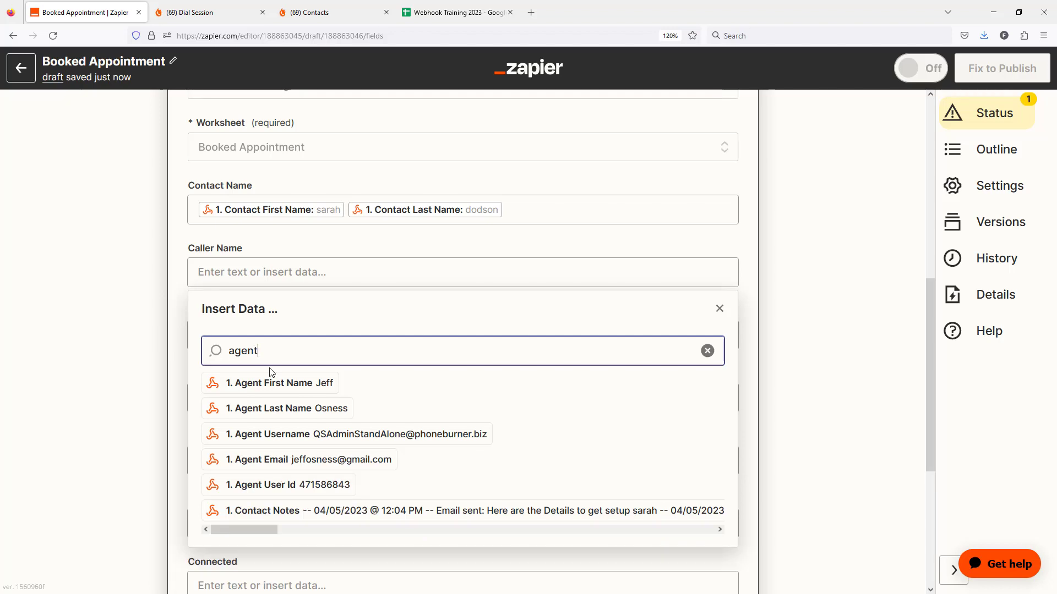
left_click(276, 382)
left_click(337, 410)
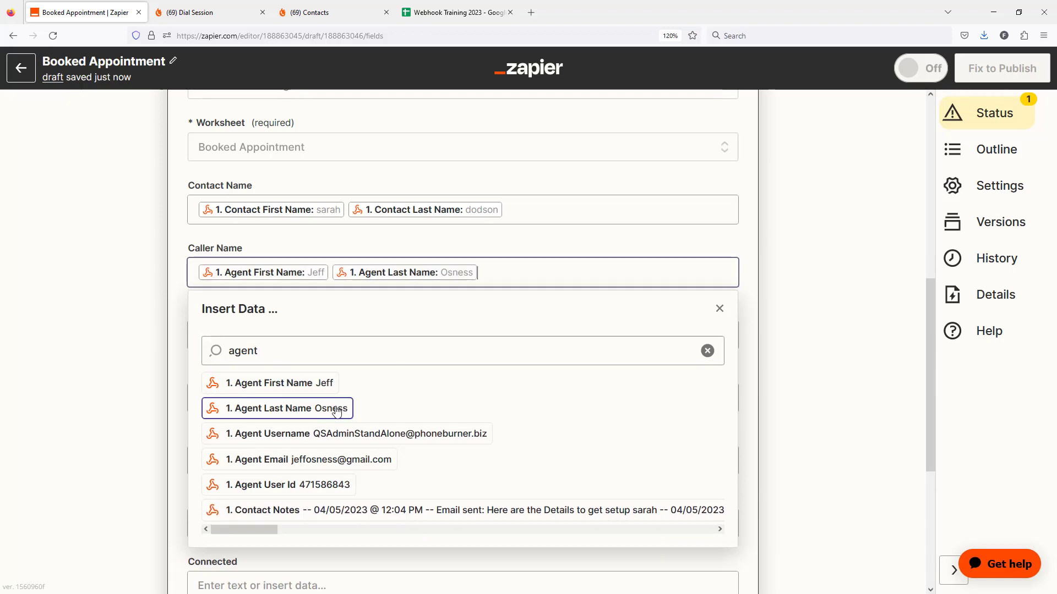
Map the Phone number column to the webhook's Contact Phone field.
left_click(248, 333)
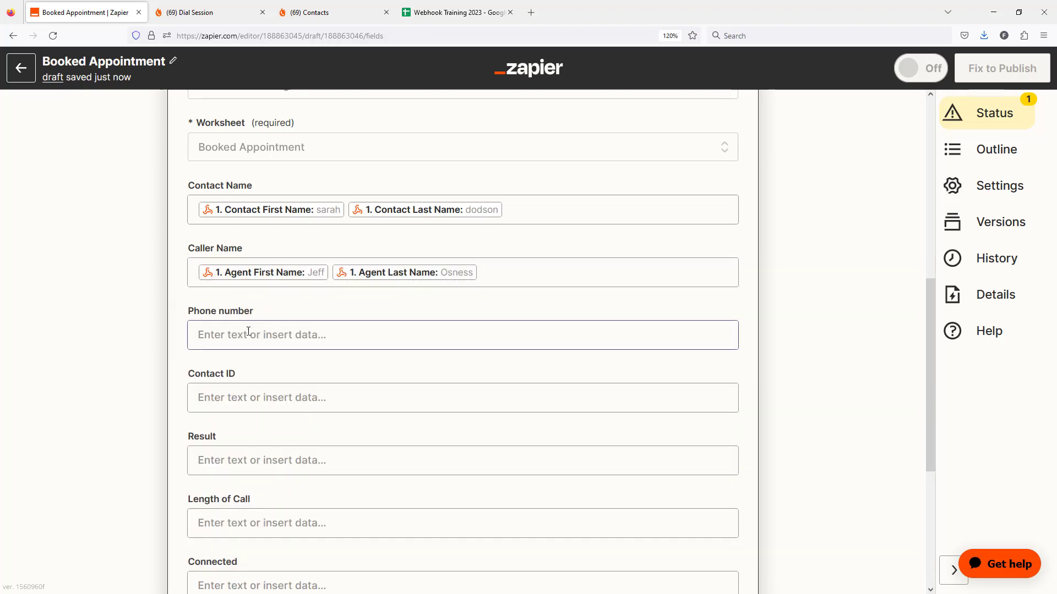
left_click(285, 415)
type("phone")
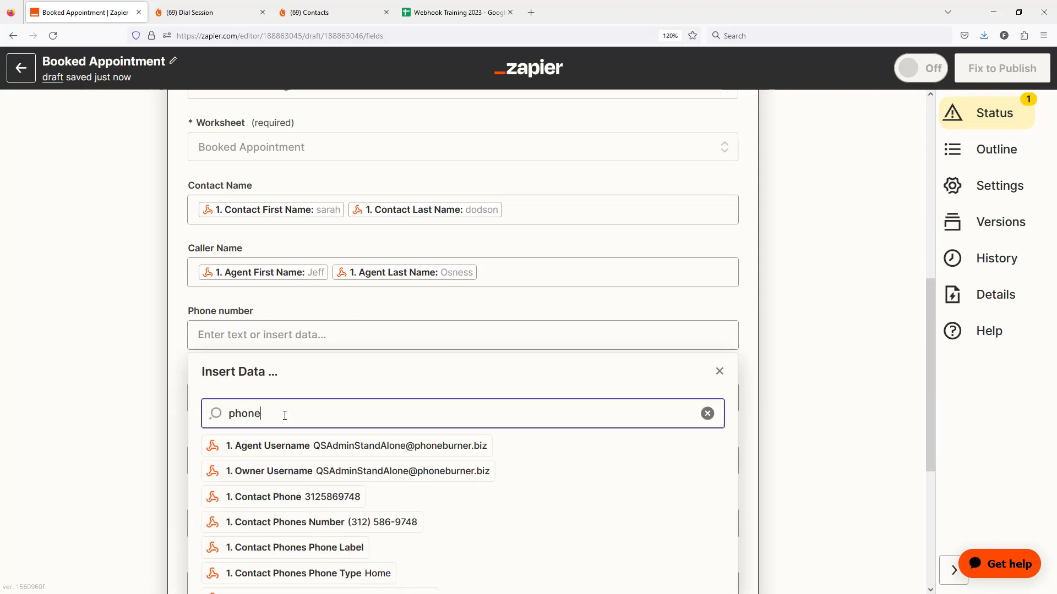
left_click(306, 497)
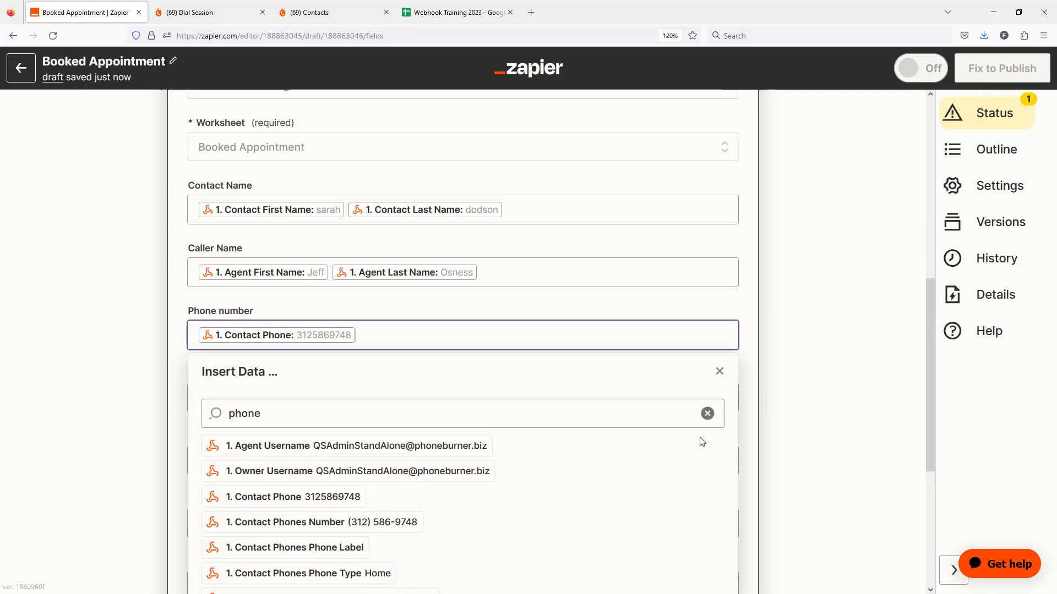
left_click_drag(760, 424, 835, 457)
Map the Contact ID column to the webhook's Contact User Id field.
scroll(835, 458, "down", 2)
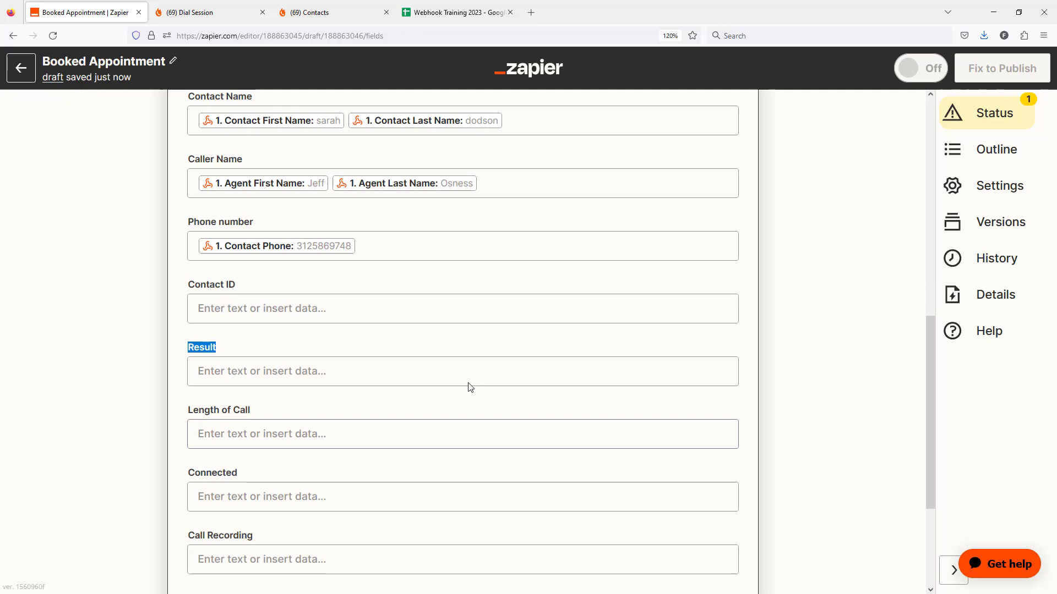
left_click(270, 307)
left_click(284, 387)
type("contact")
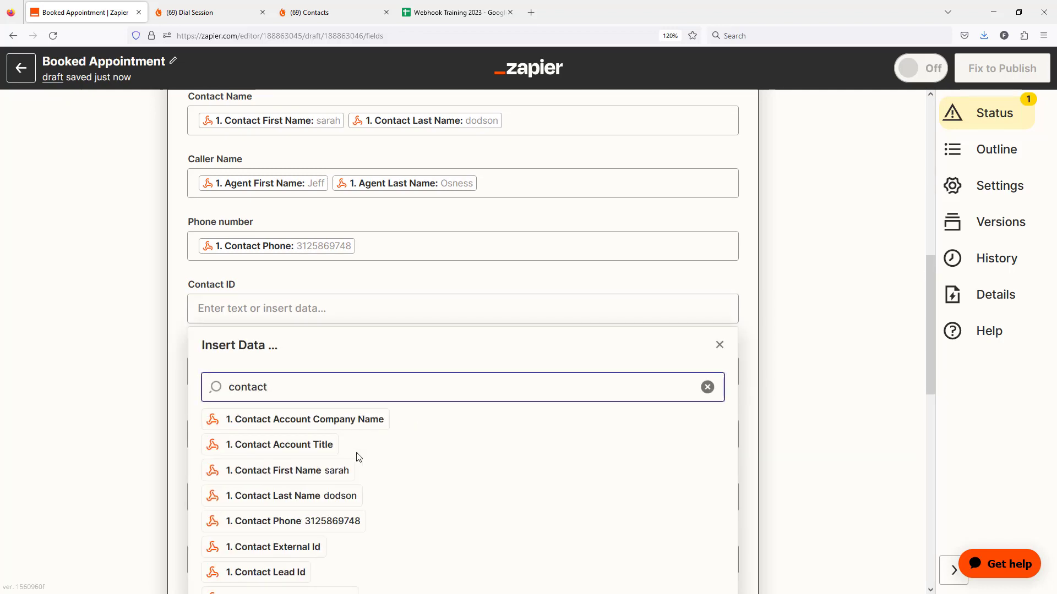
scroll(371, 456, "down", 3)
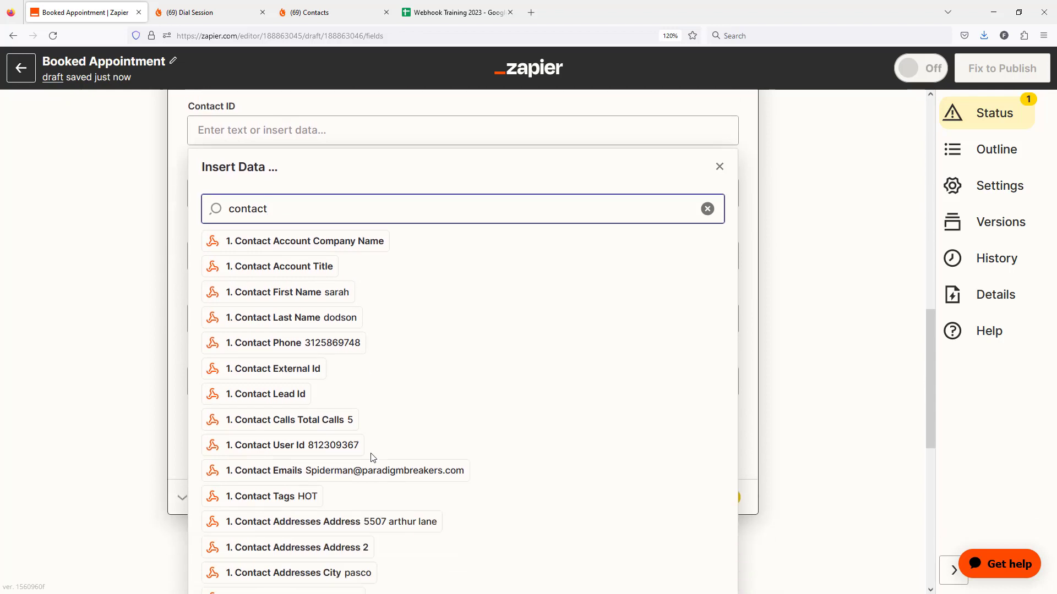
left_click(316, 447)
left_click(782, 352)
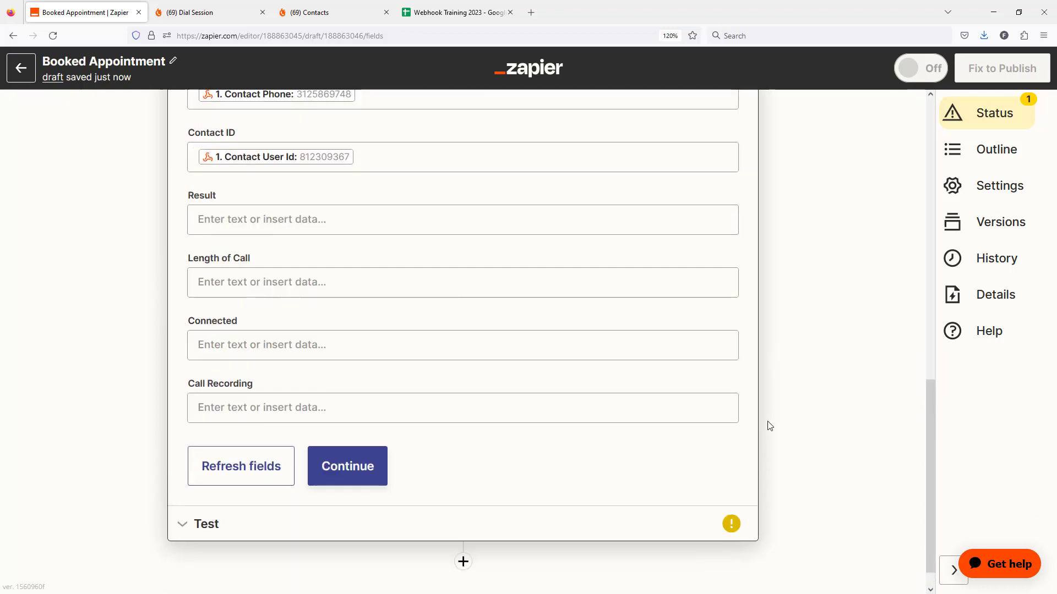
Map the Result column to the webhook's Status field and the Length of Call column to its Duration field.
scroll(354, 333, "up", 2)
left_click(286, 309)
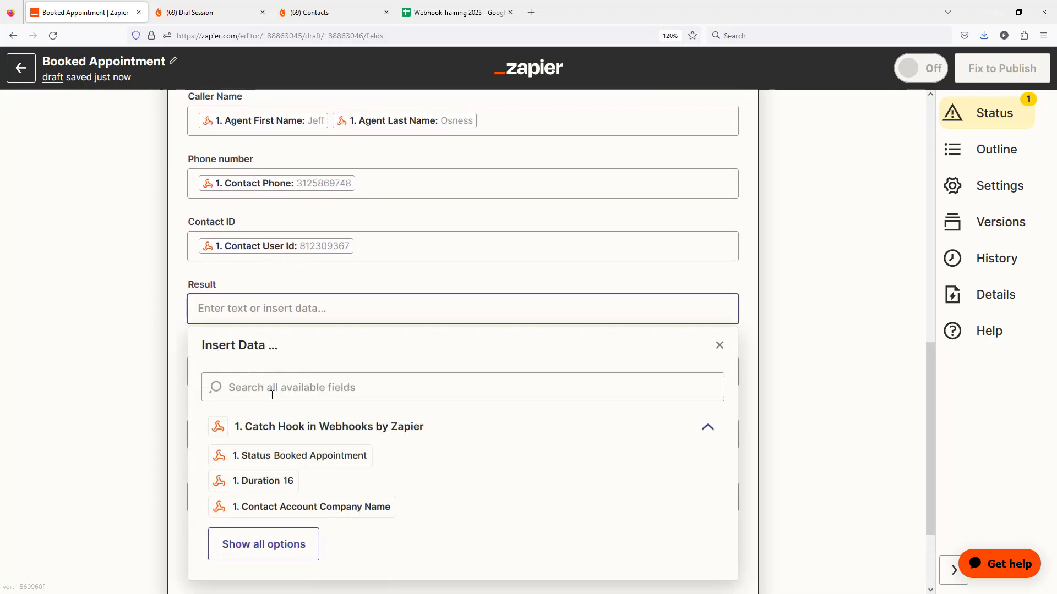
left_click(273, 460)
left_click(774, 381)
scroll(273, 314, "down", 2)
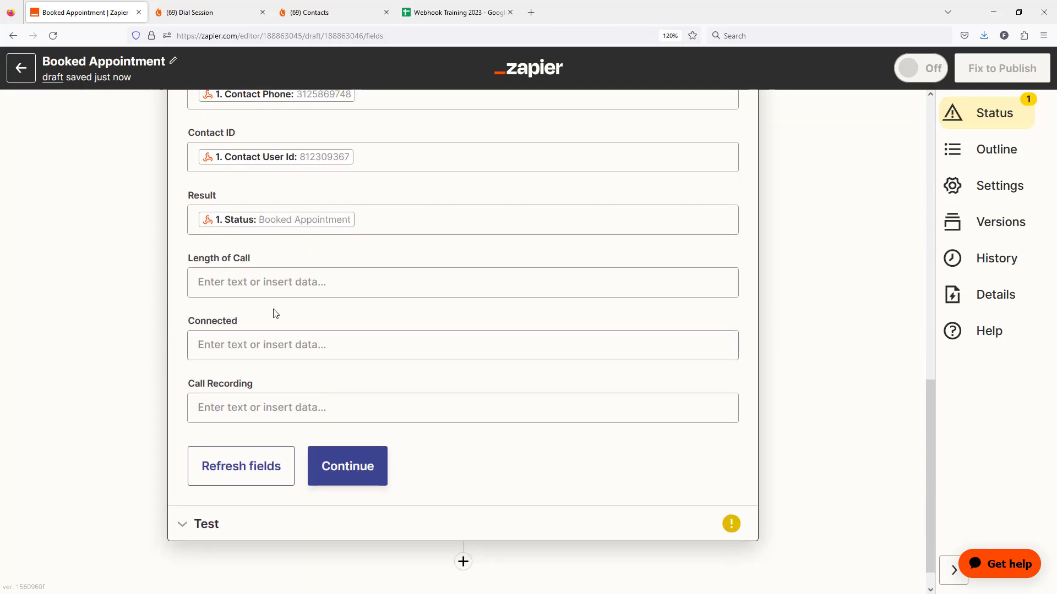
left_click(254, 283)
left_click(286, 456)
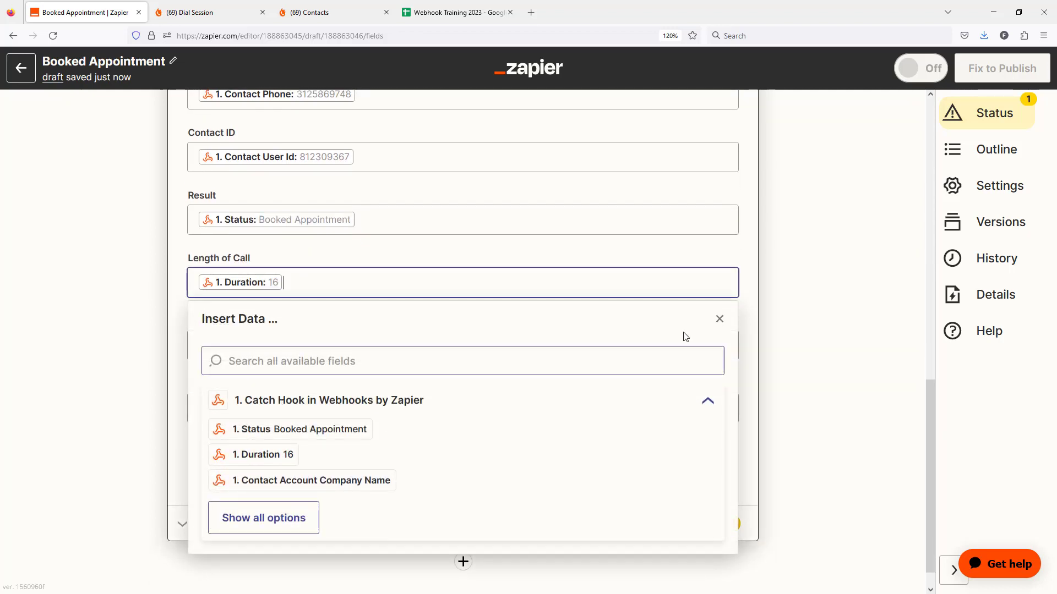
left_click(762, 315)
Map the Connected column to the webhook's top-level Connected field, not one of the Call History entries.
left_click(301, 353)
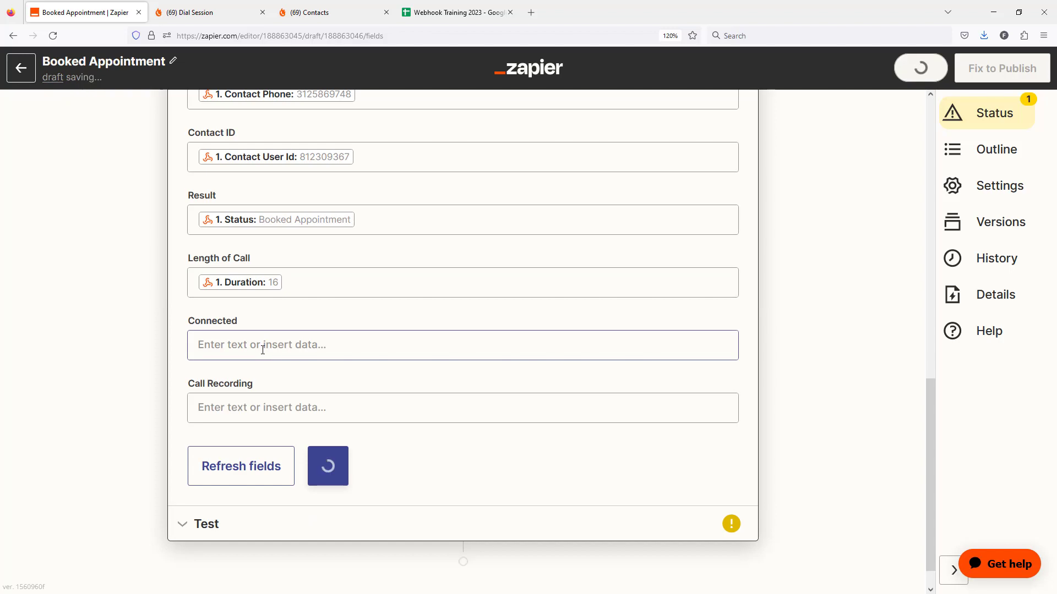
type("connect")
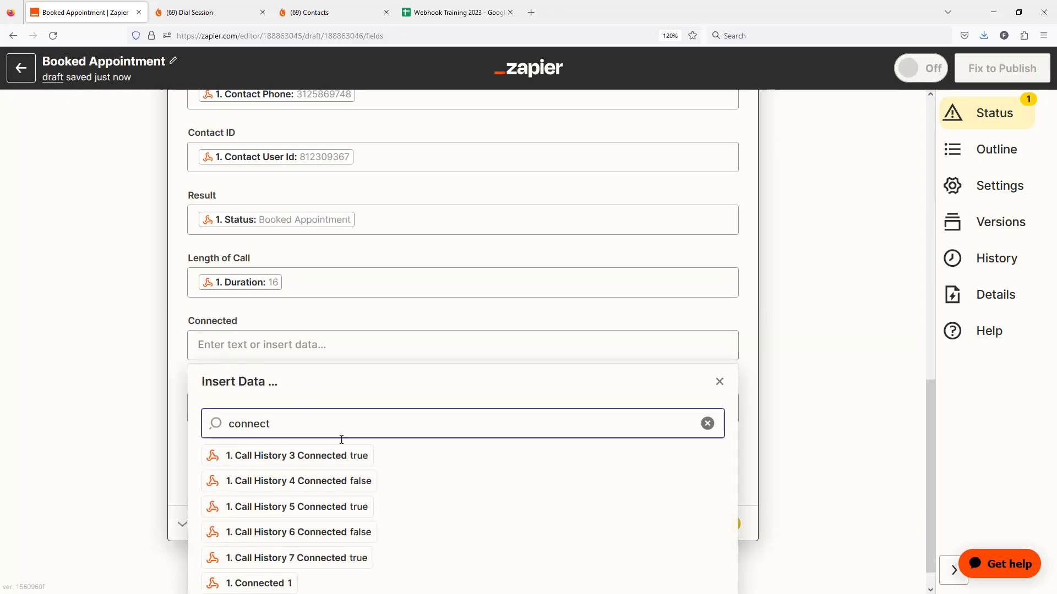
left_click(277, 582)
left_click(771, 373)
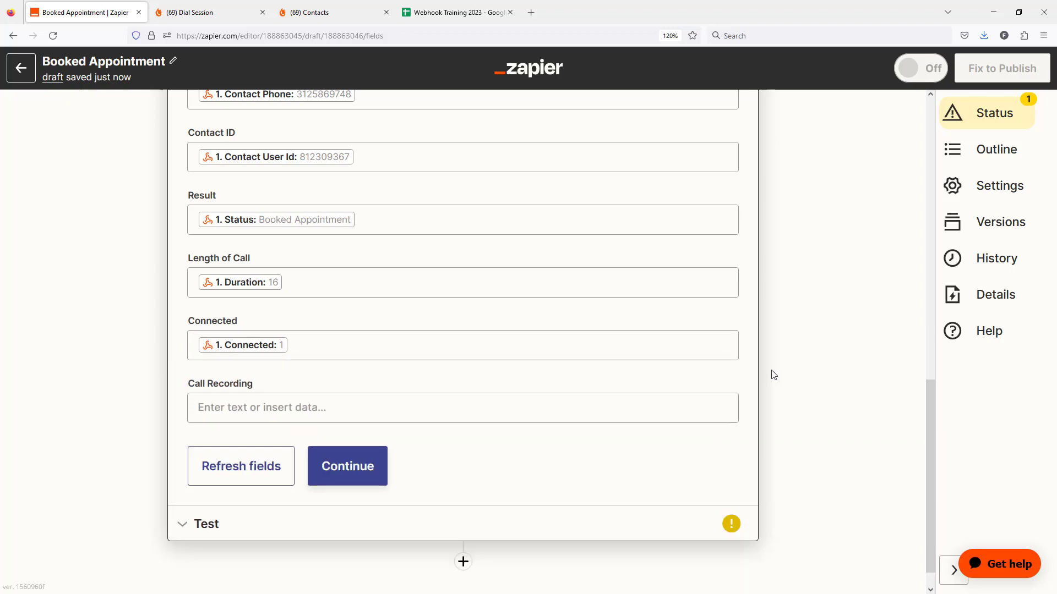
Map the Call Recording column to the webhook's Recording Url Public field.
scroll(432, 429, "down", 1)
left_click(236, 377)
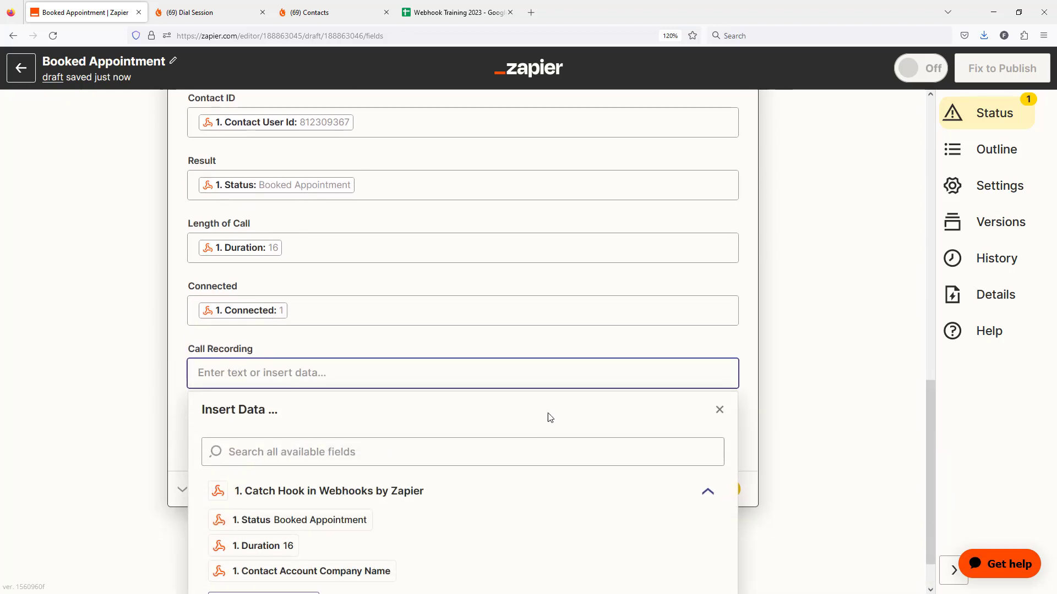
type("recording")
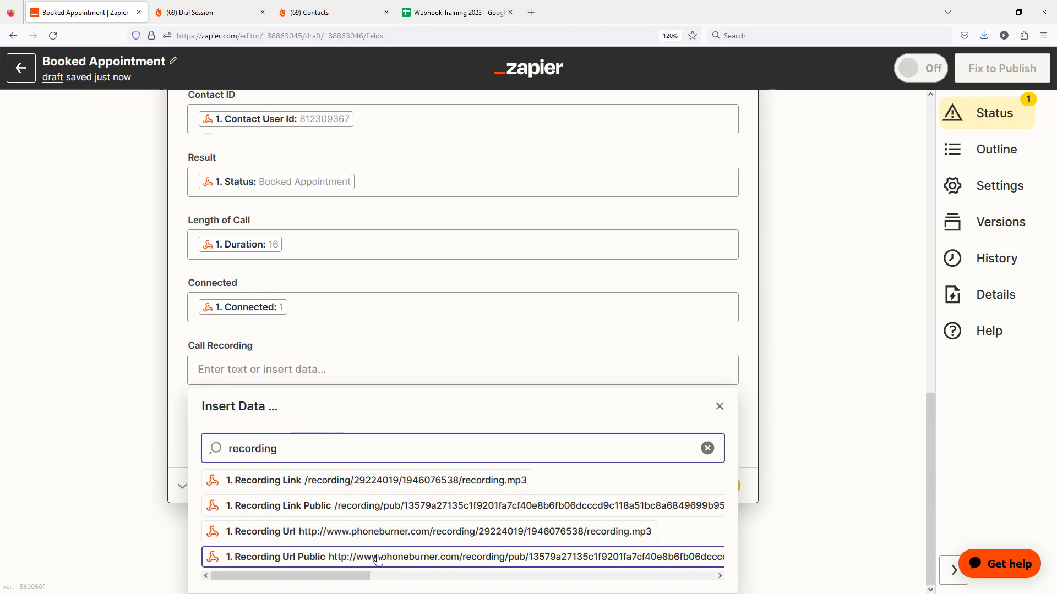
left_click(420, 557)
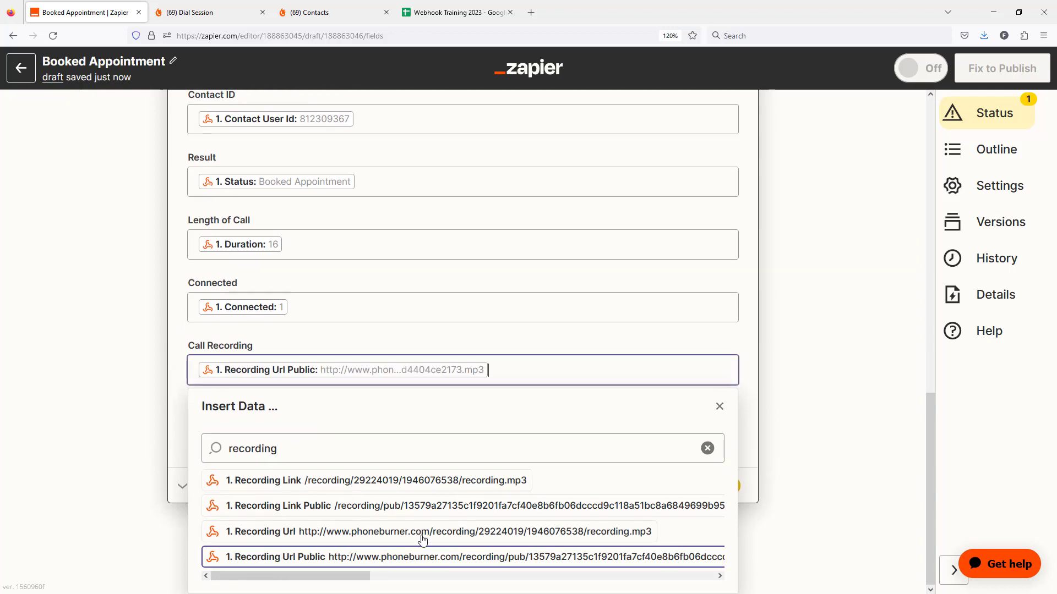
left_click(796, 398)
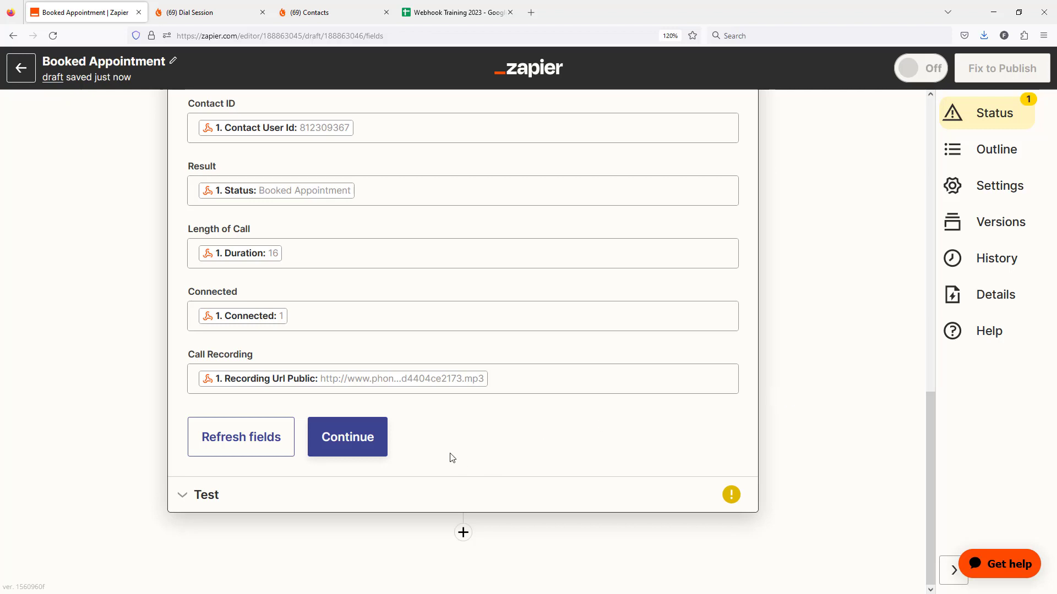
Test the Create Spreadsheet Row action and compare the Booked Appointment and Call End sheets in Google Sheets.
left_click(382, 439)
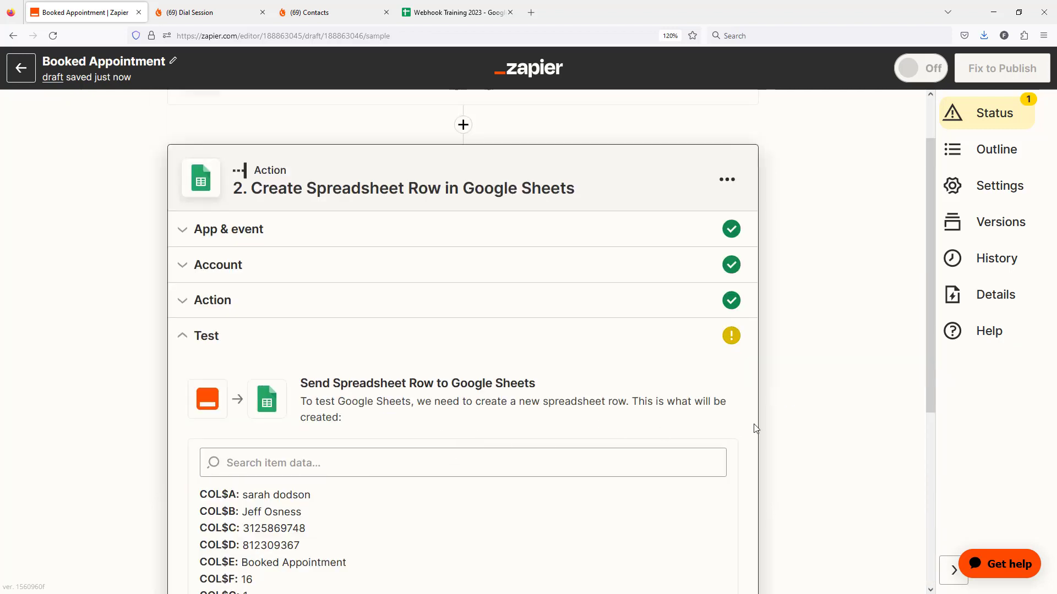
scroll(755, 429, "down", 6)
left_click(325, 478)
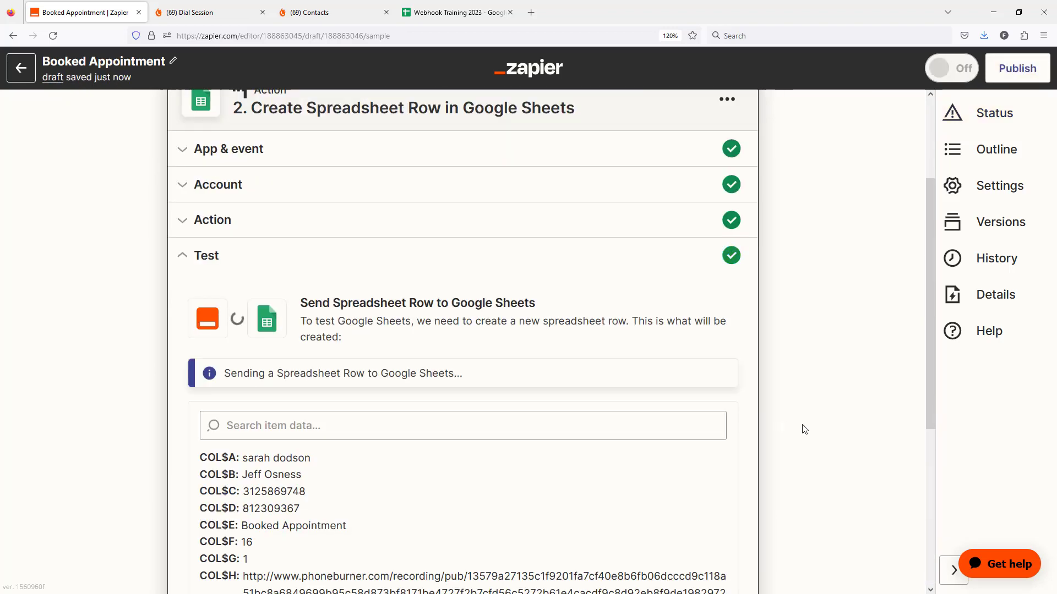
left_click(465, 13)
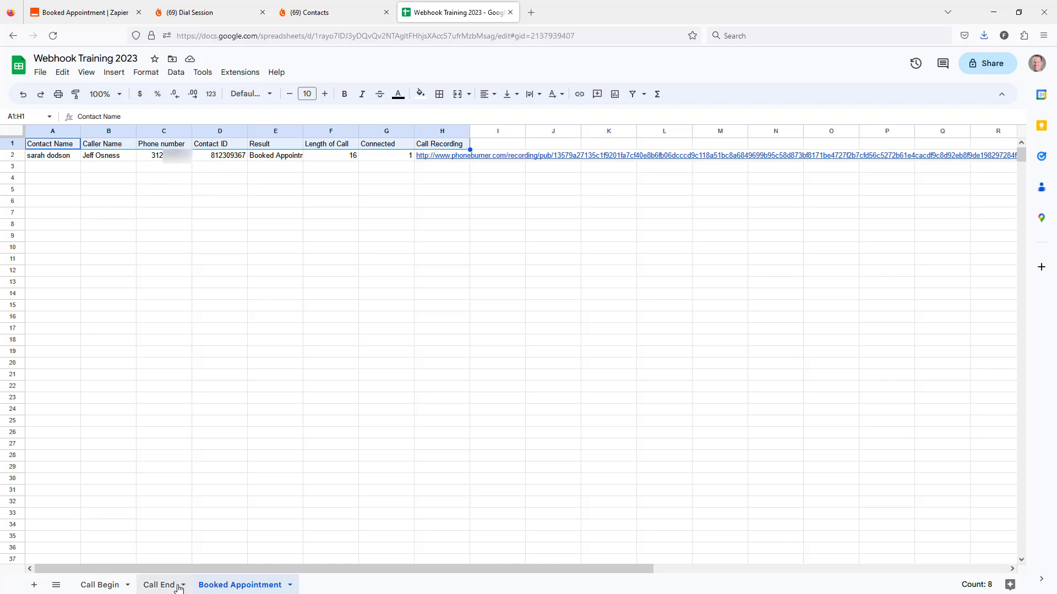
left_click(158, 590)
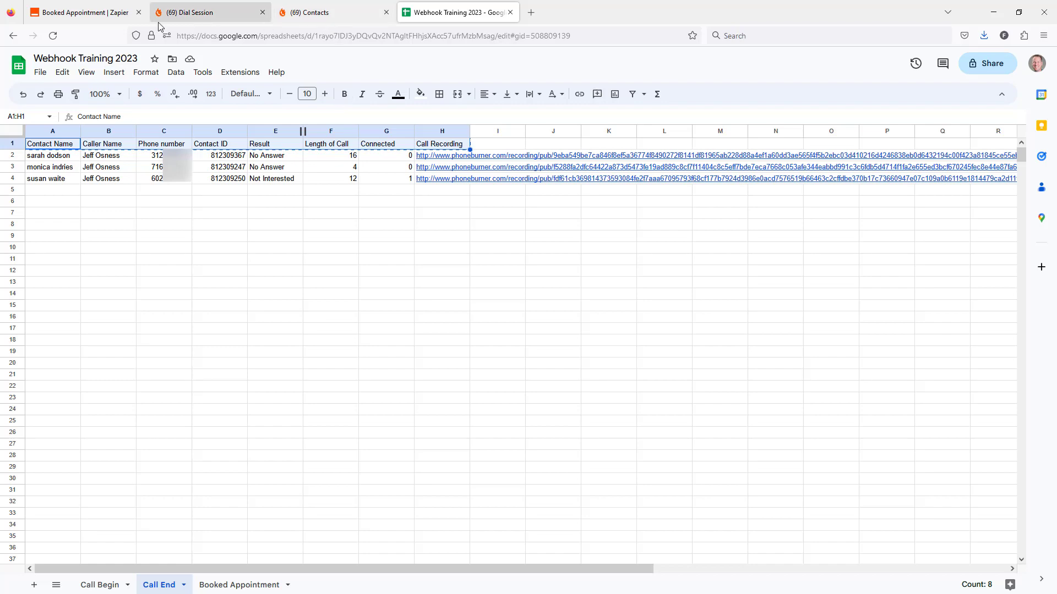
Return to the Zap in Zapier, publish it and turn it on, and go back to the Webhook Training folder.
left_click(94, 19)
scroll(847, 364, "down", 3)
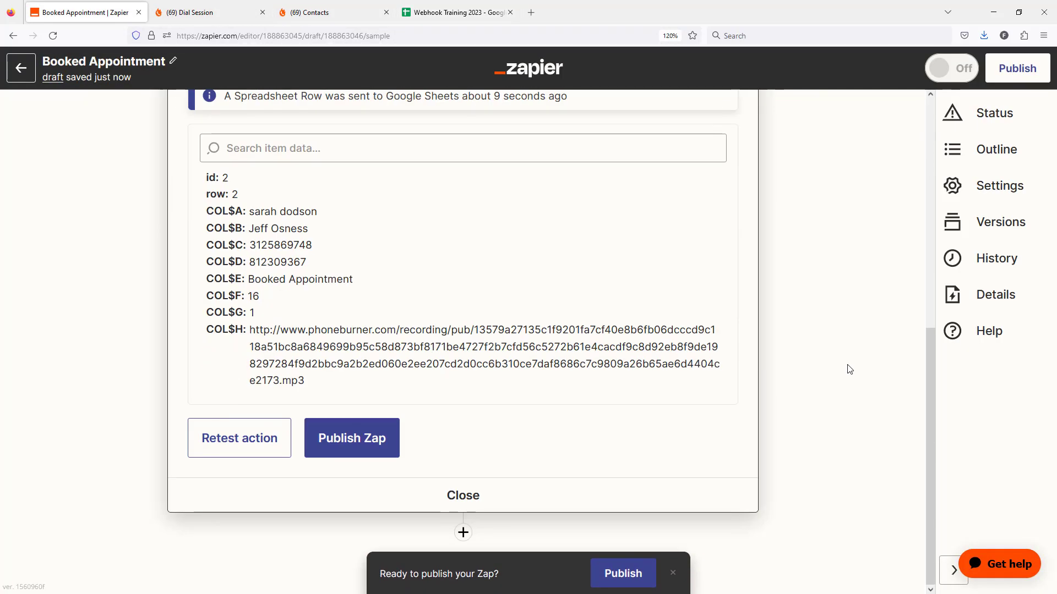
left_click(623, 573)
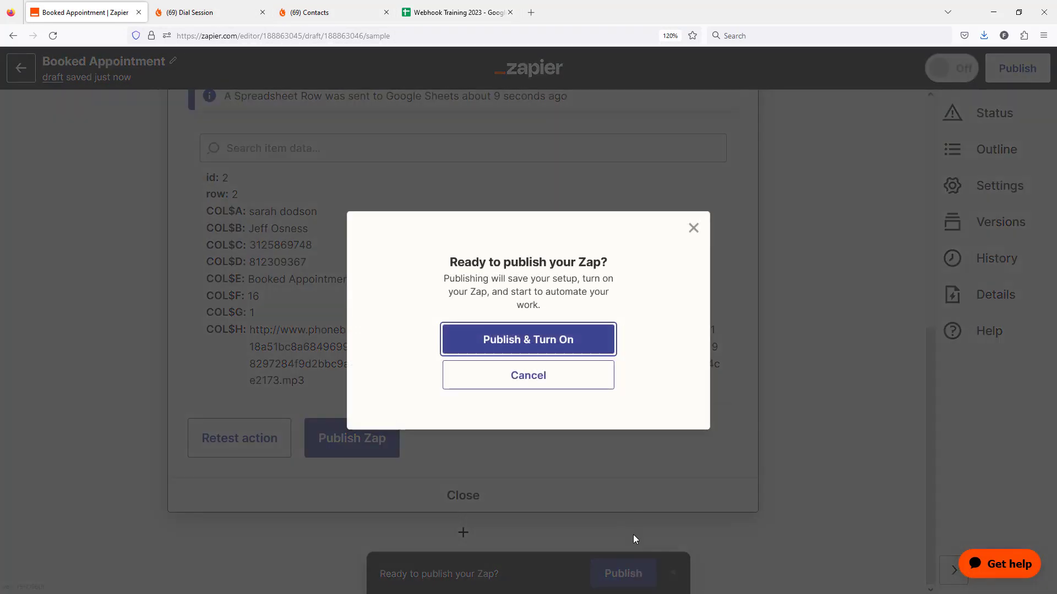
left_click(531, 345)
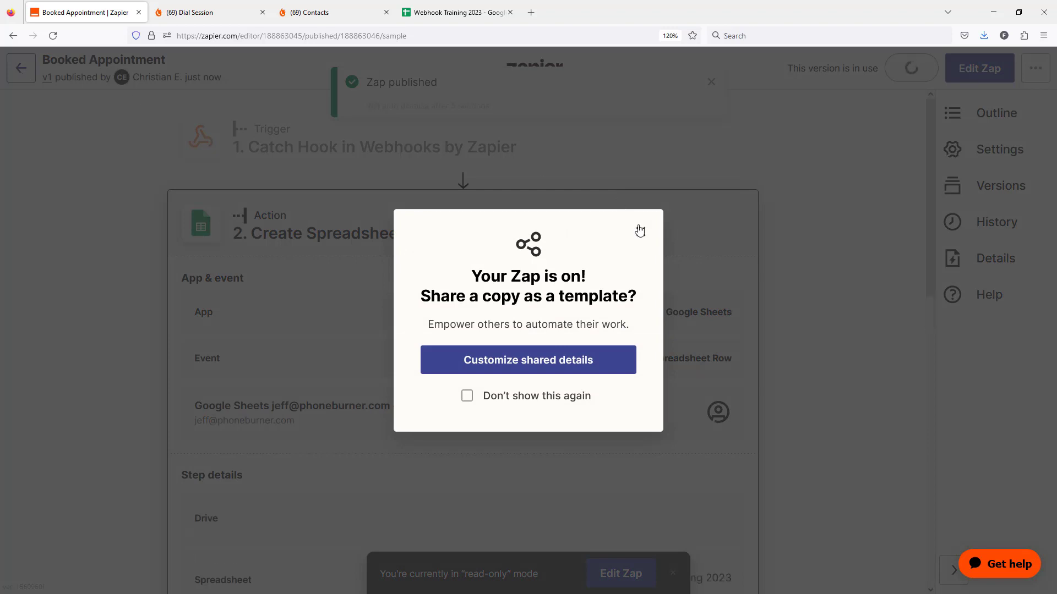
left_click(640, 231)
left_click(21, 68)
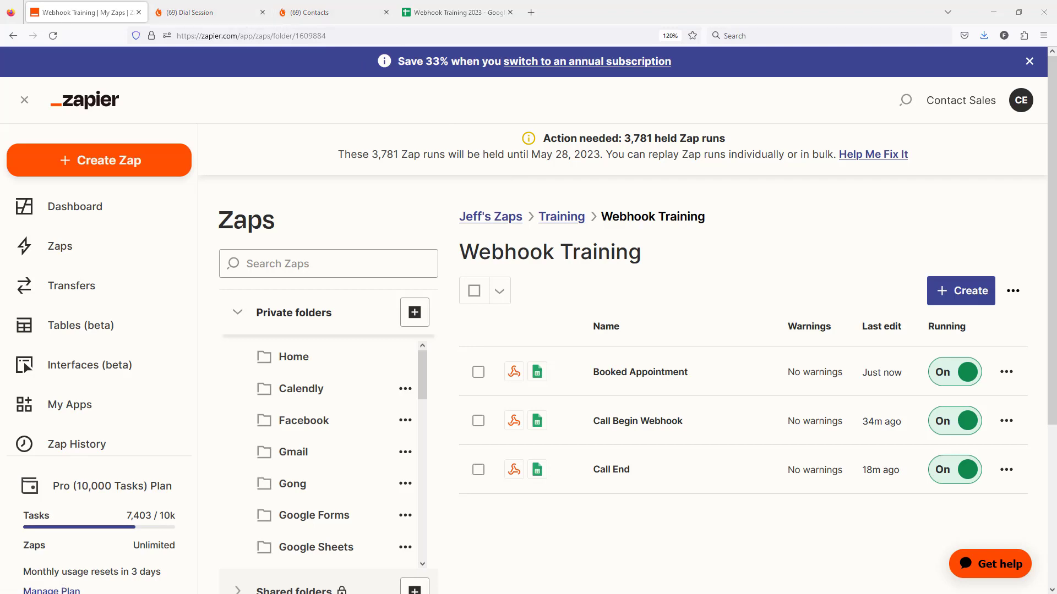
Switch to the PhoneBurner dial session, call the current contact as a Live Answer, end the call, and log it as Booked Appointment.
key("alt+Tab")
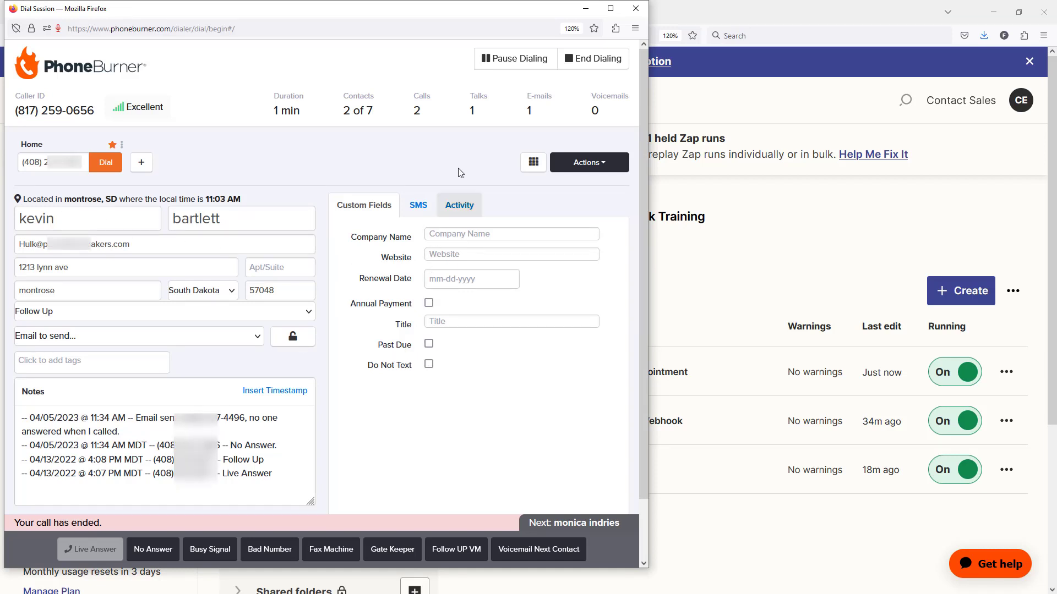
left_click(107, 163)
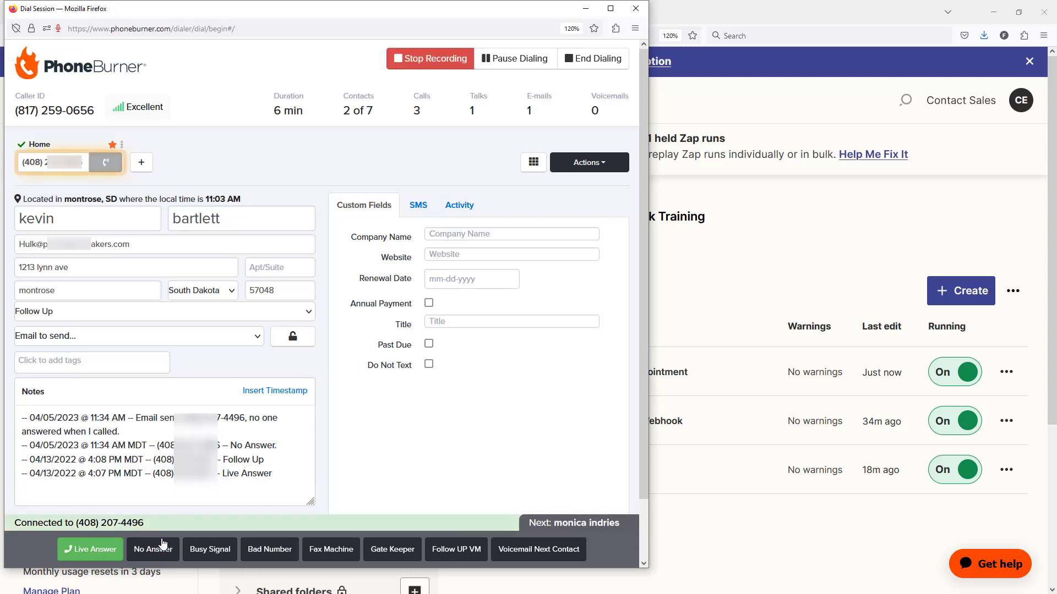
left_click(105, 550)
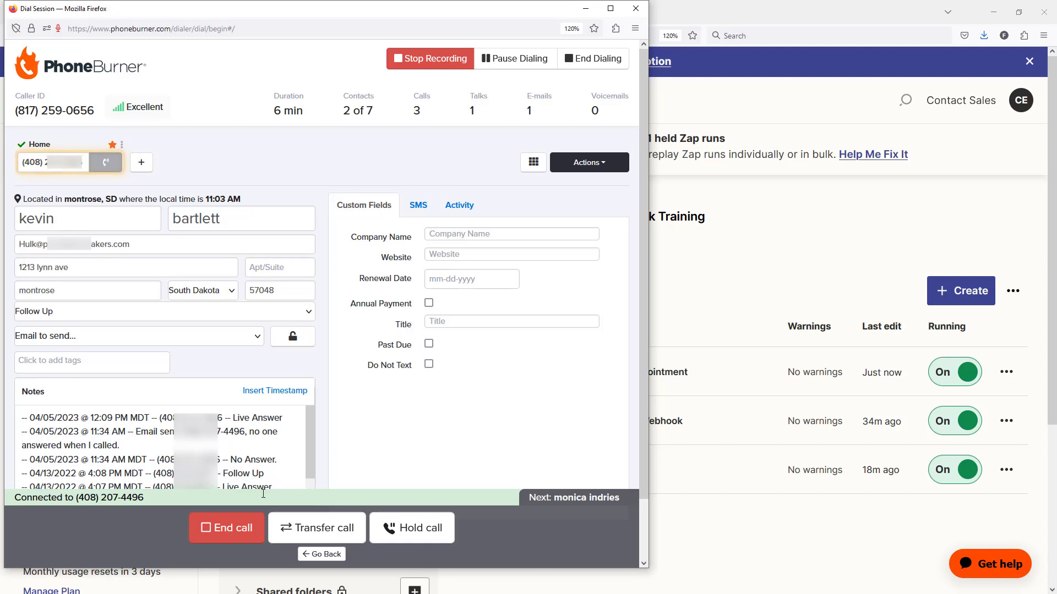
left_click(243, 527)
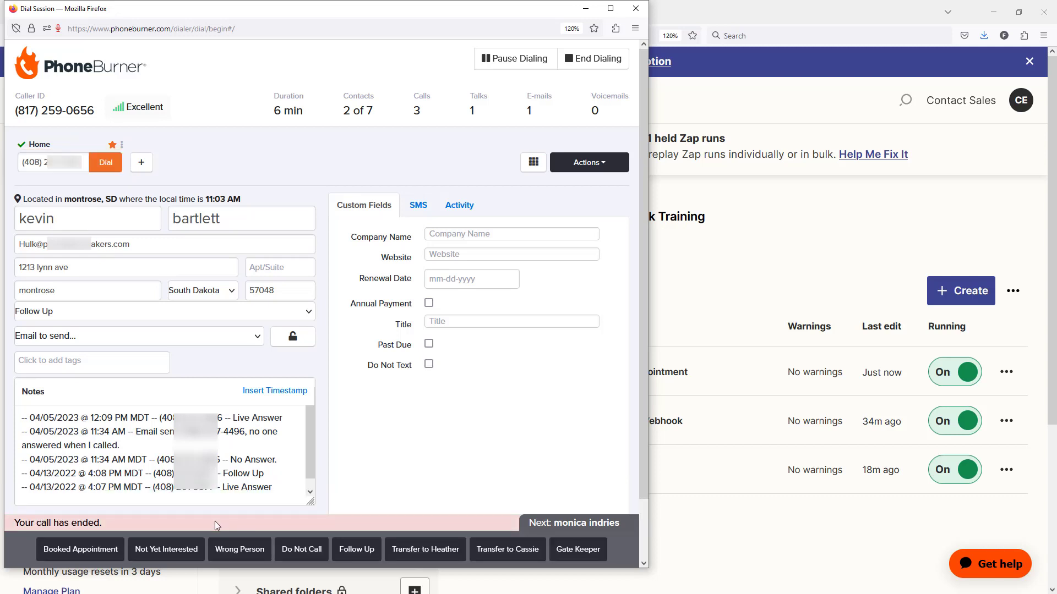
left_click(87, 553)
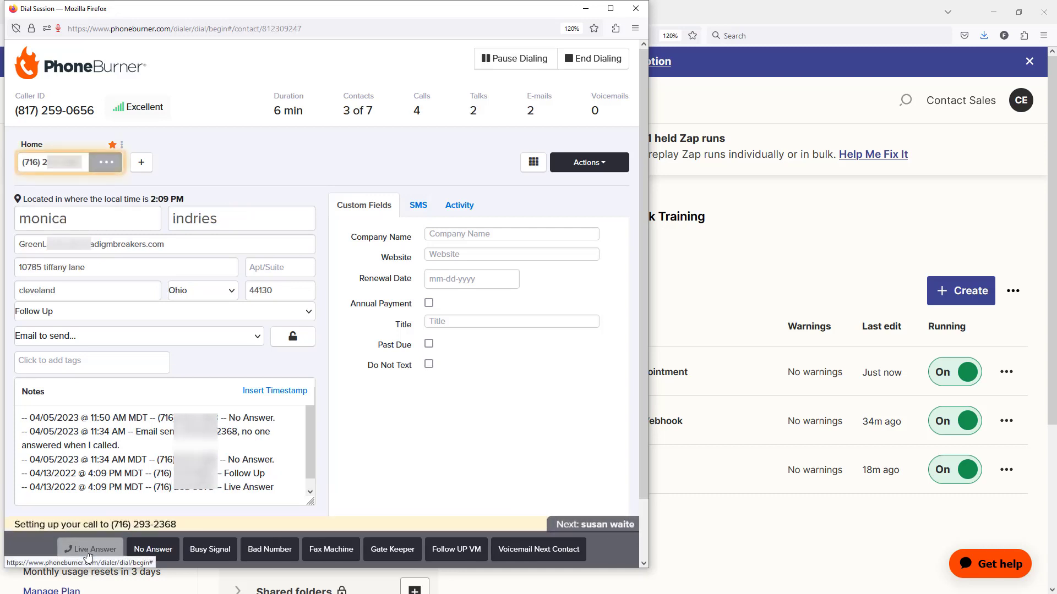
Pause dialing at the next contact in PhoneBurner and return to the Zapier browser window.
left_click(515, 58)
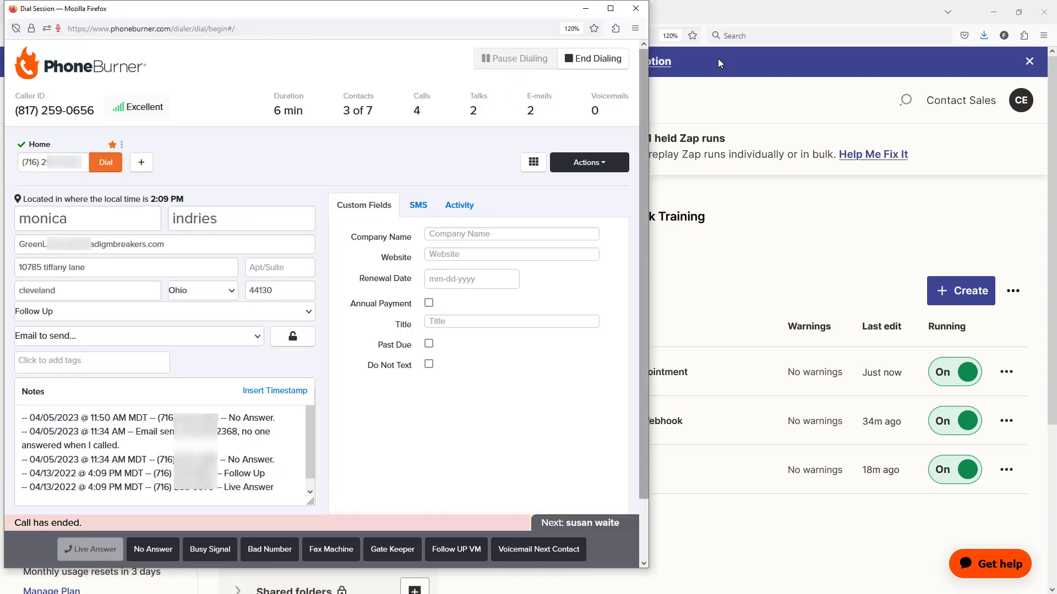
left_click(791, 18)
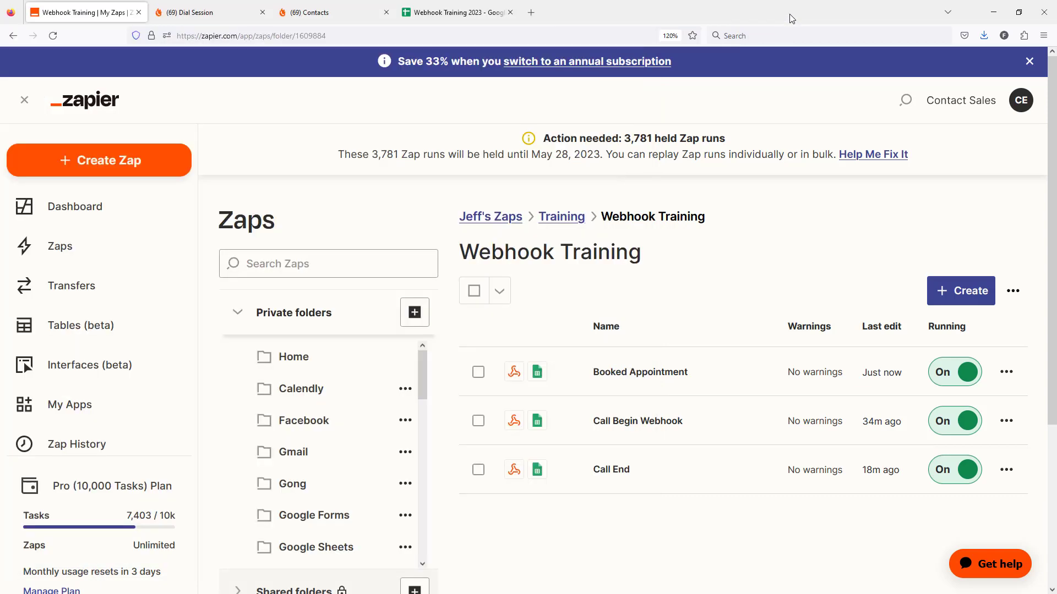
Compare the Call Begin, Call End and Booked Appointment sheets of Webhook Training 2023 to see where the booked call was logged.
left_click(465, 12)
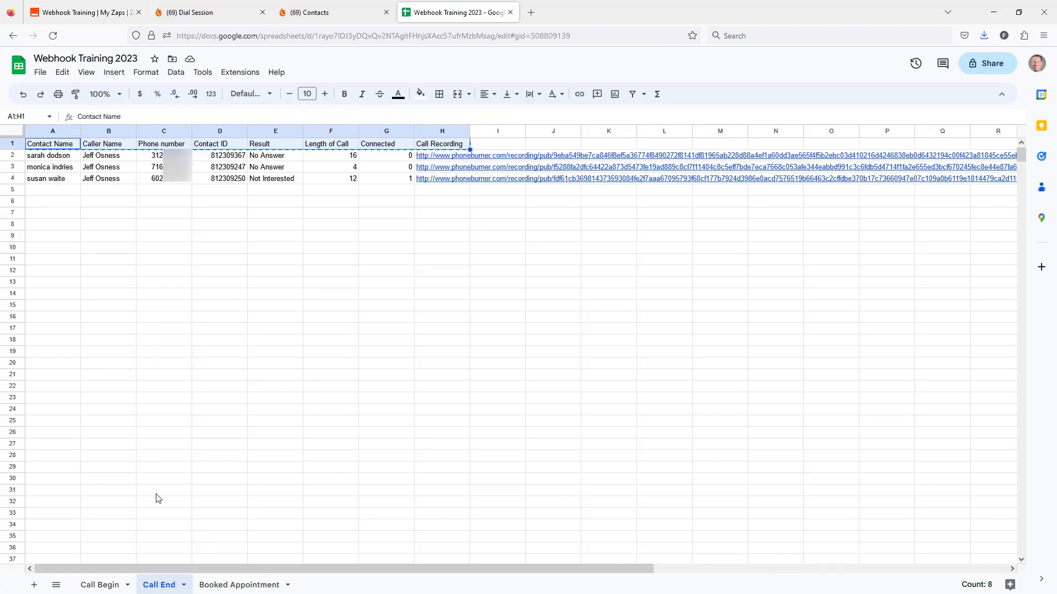
left_click(96, 586)
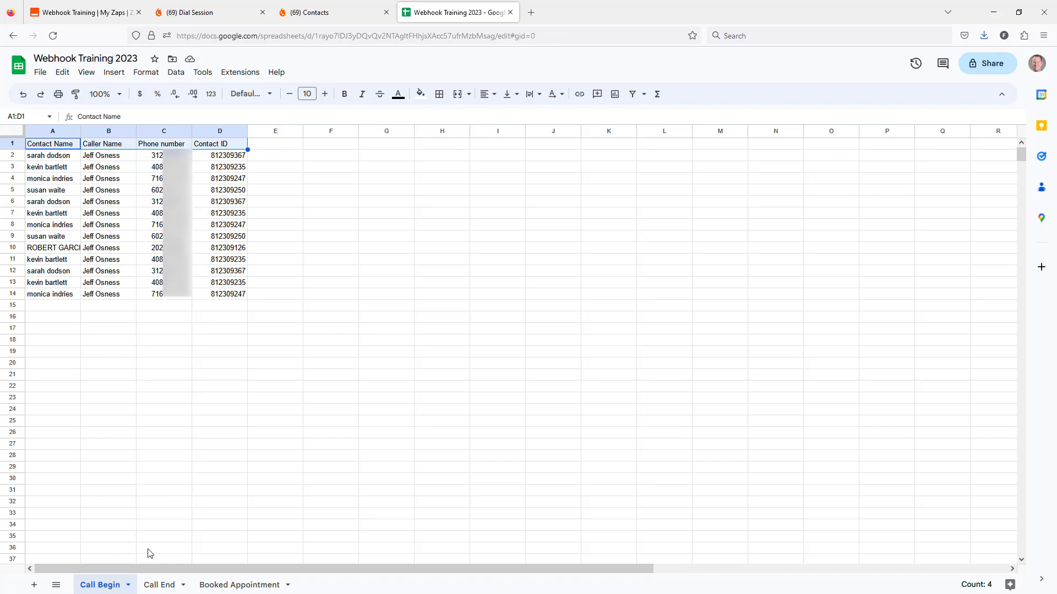
left_click(159, 585)
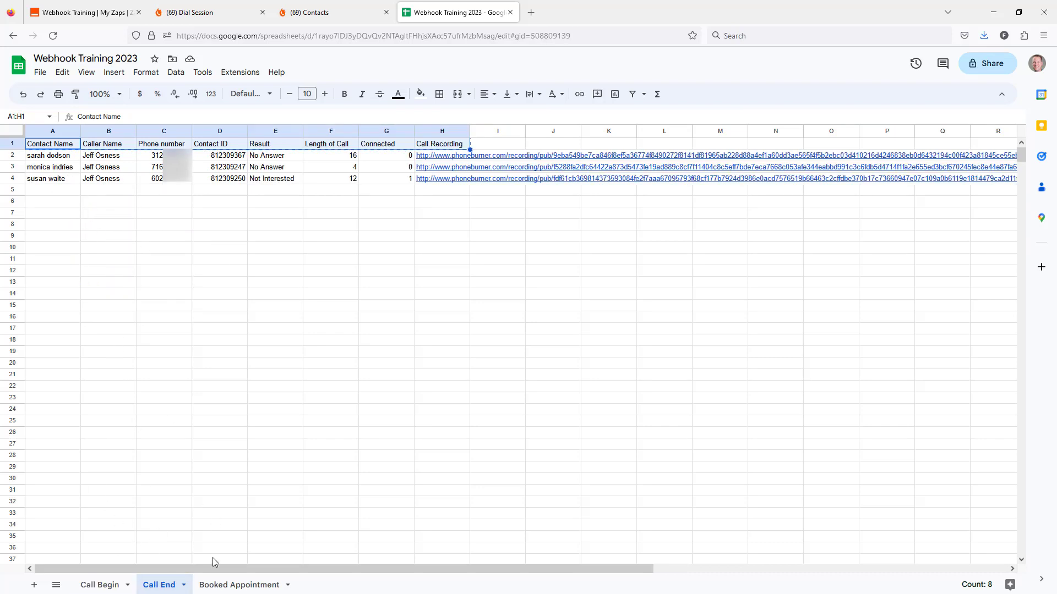
left_click(231, 585)
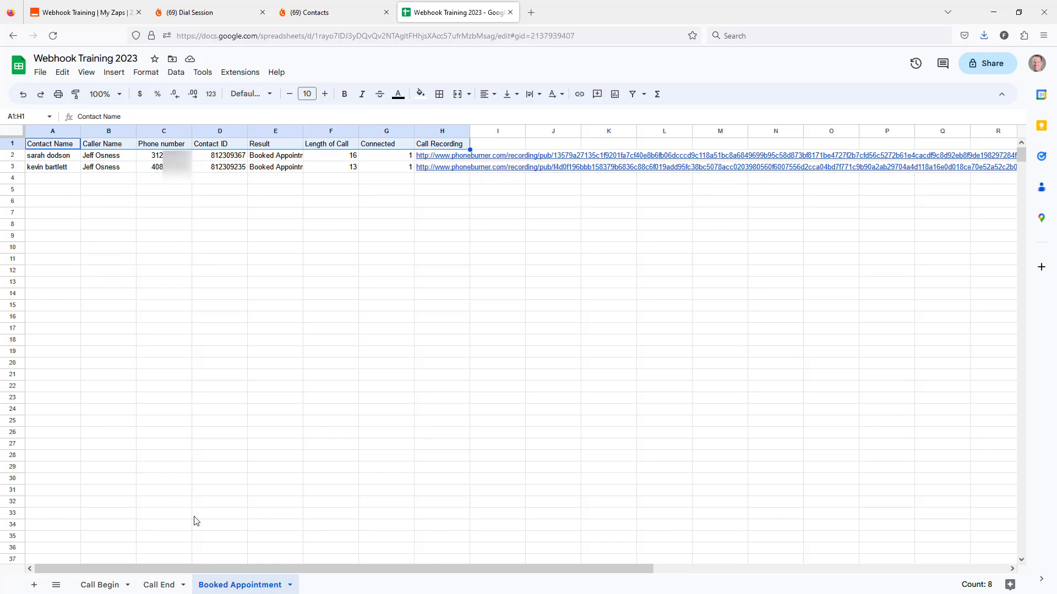
left_click(159, 585)
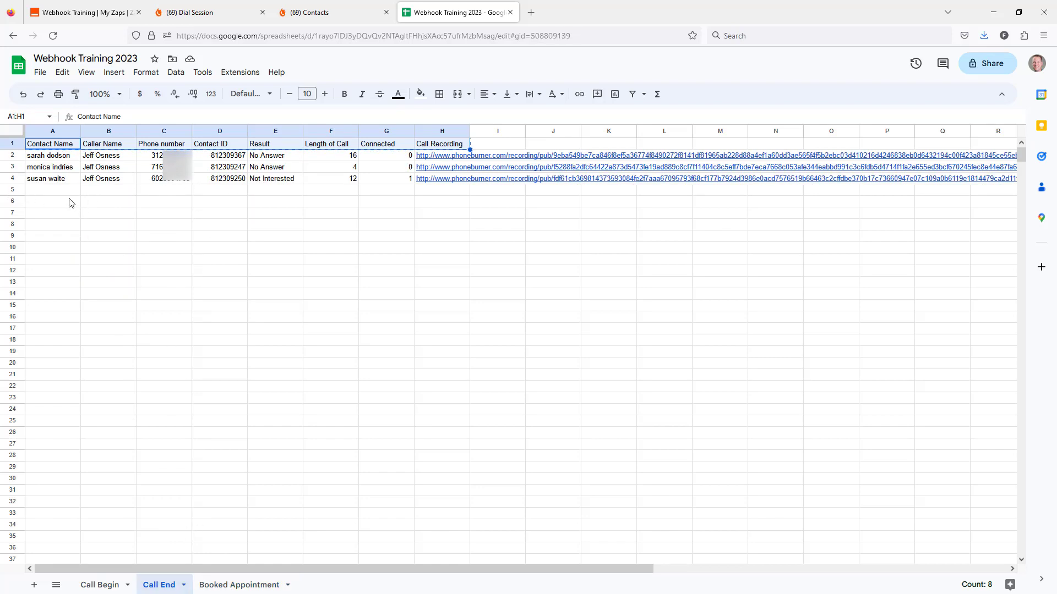
left_click(240, 585)
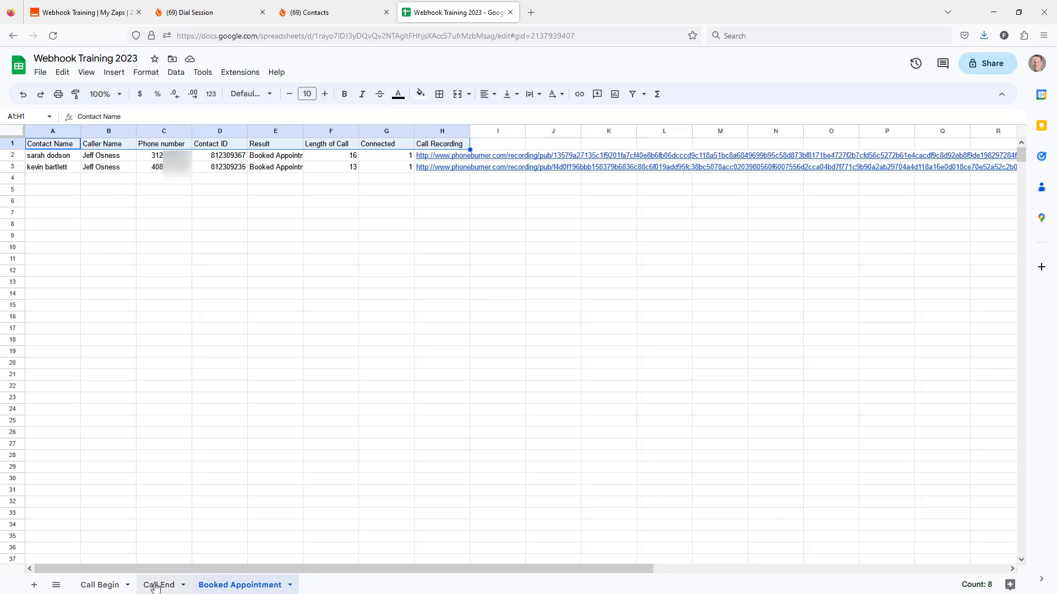
Switch back to the PhoneBurner contacts and end the paused dial session.
left_click(88, 12)
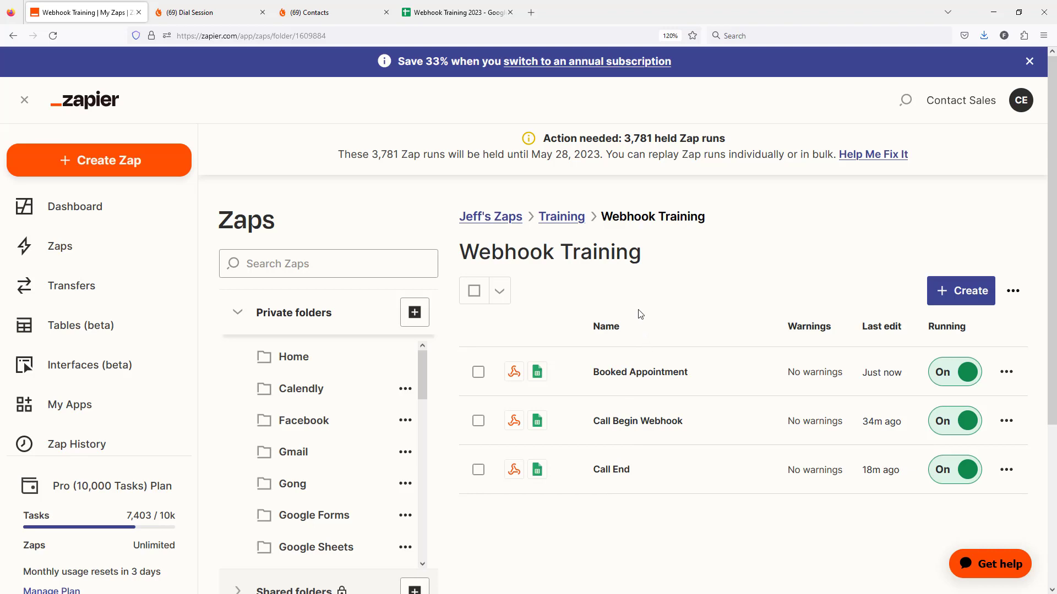
left_click(308, 17)
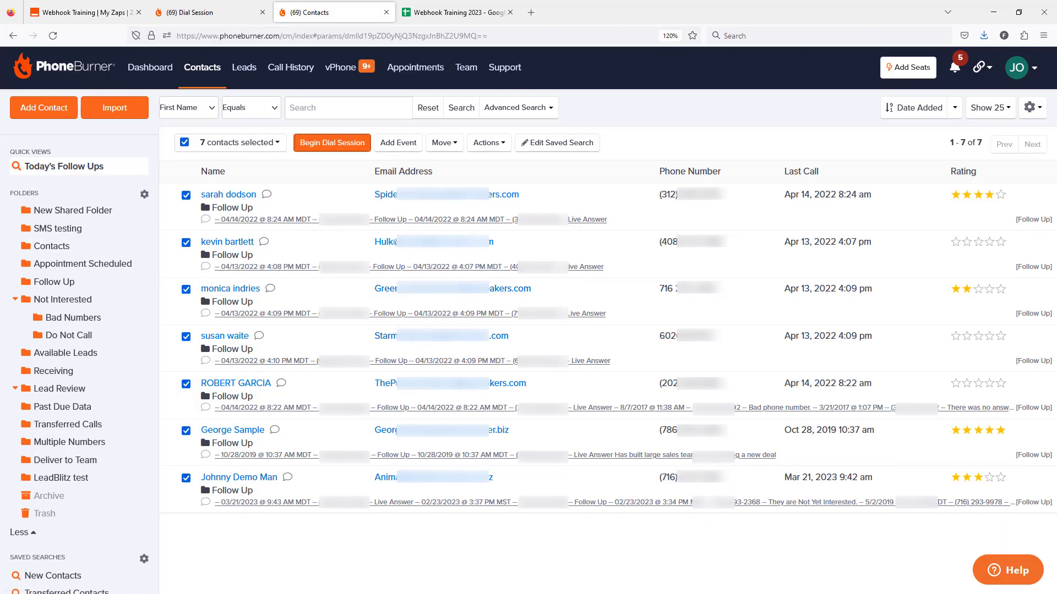
key("alt+Tab")
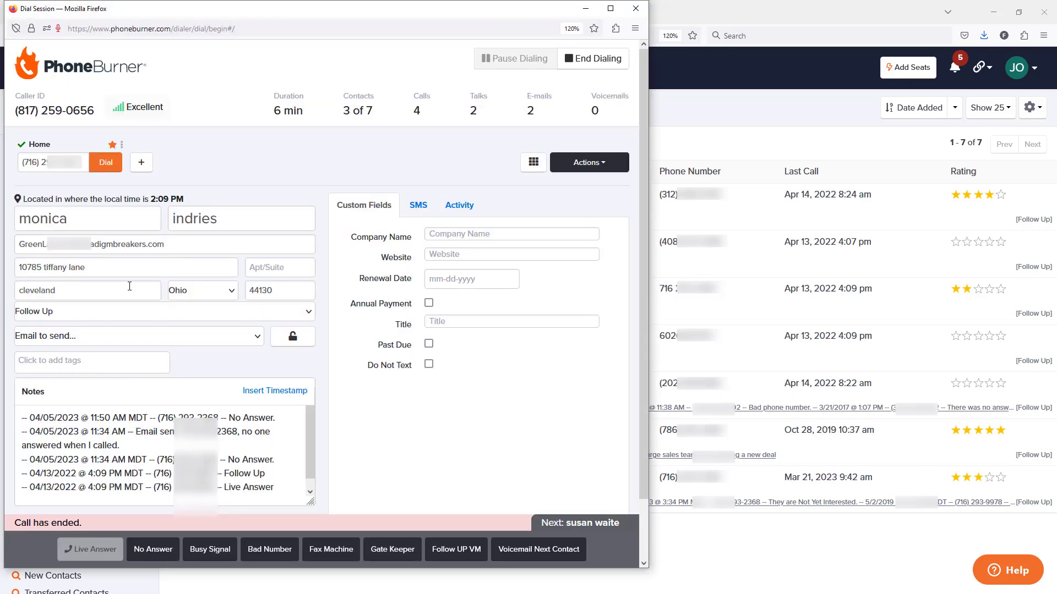
left_click(596, 59)
key("alt+Tab")
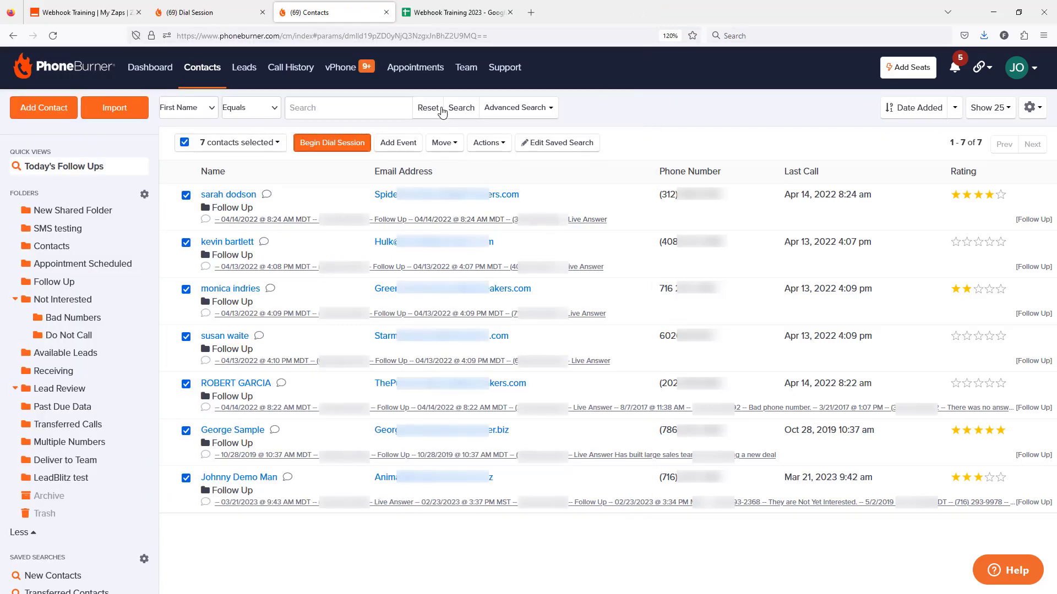
Log in as the team member listed directly below the Team Admin and review that account's Call Begin and Call End webhook settings.
left_click(462, 76)
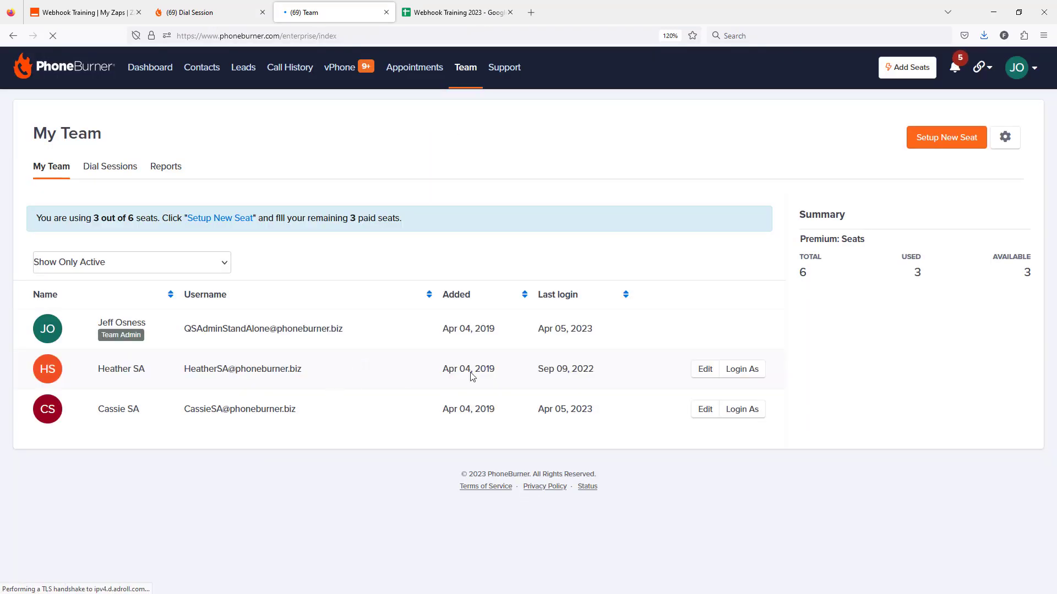
left_click(744, 373)
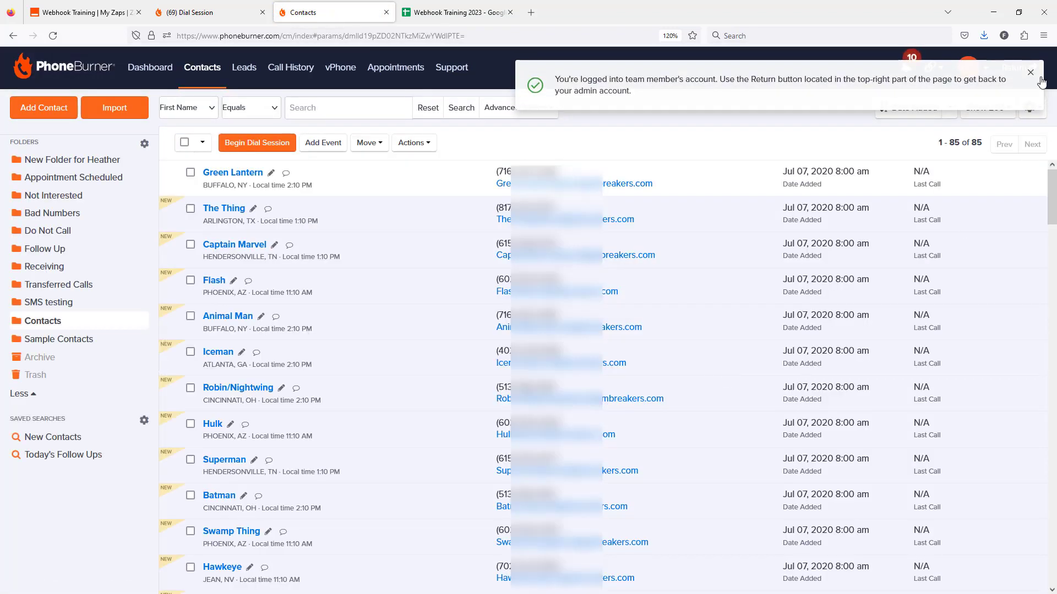
left_click(982, 68)
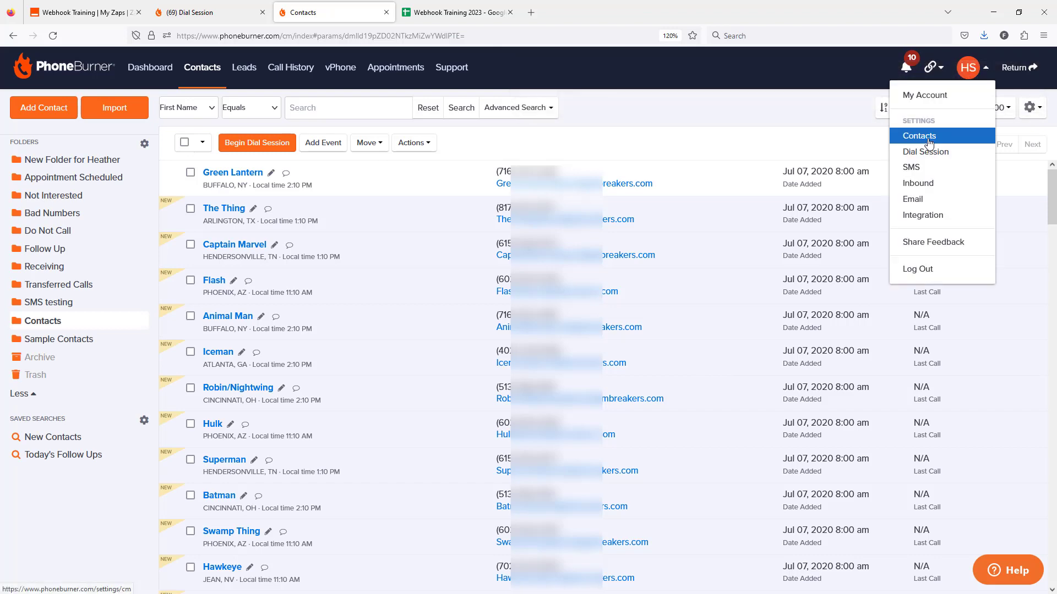
left_click(929, 216)
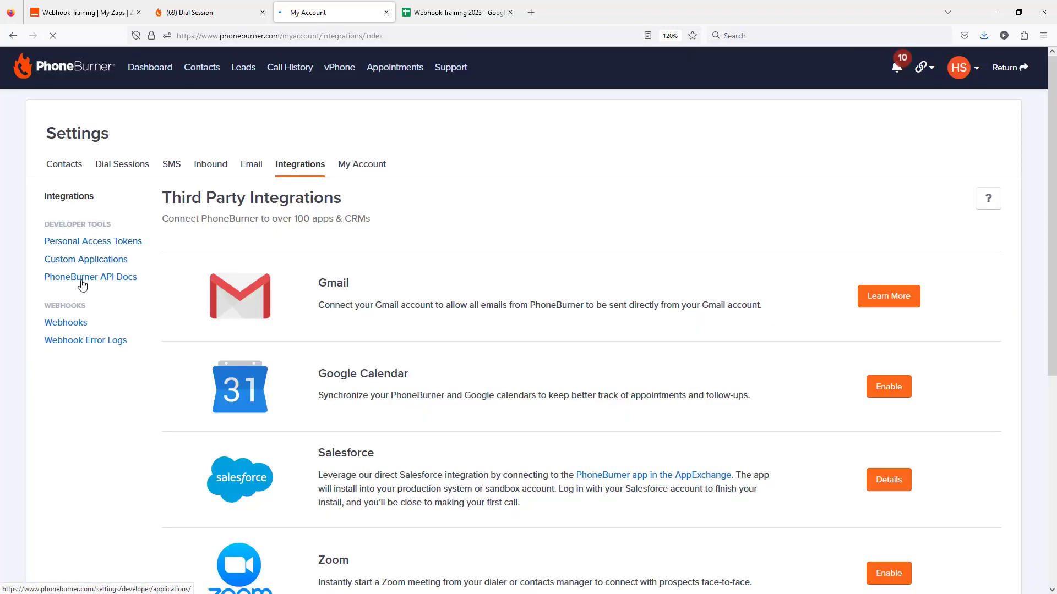
left_click(122, 327)
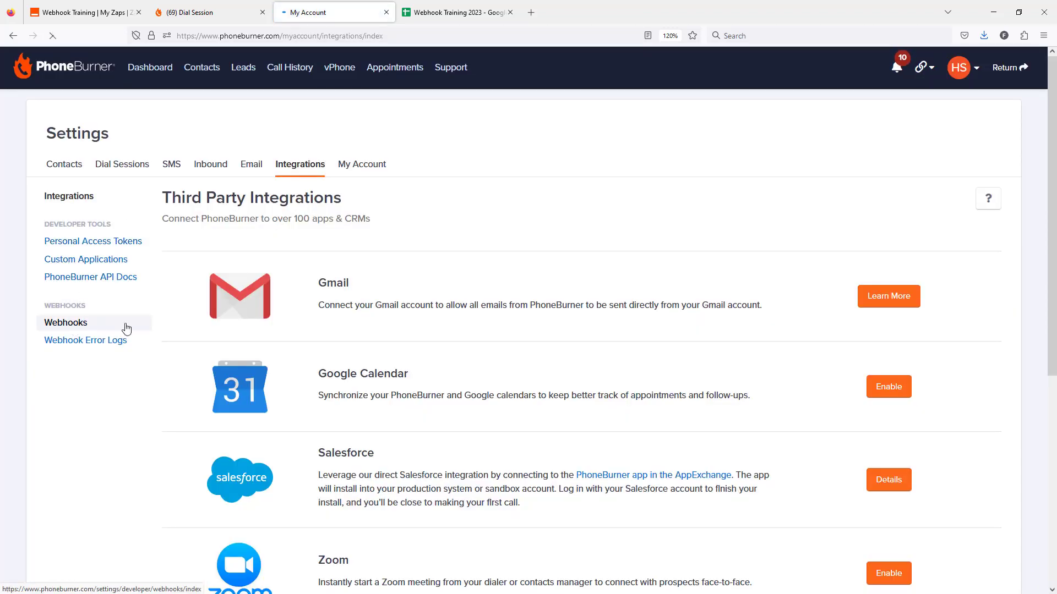
scroll(362, 368, "down", 3)
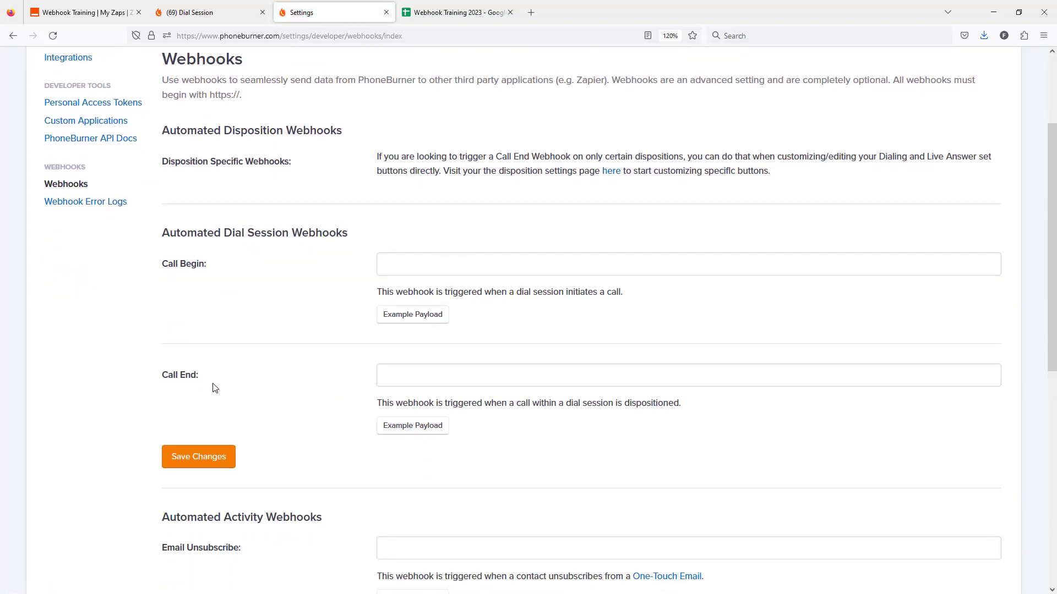
left_click_drag(199, 376, 162, 379)
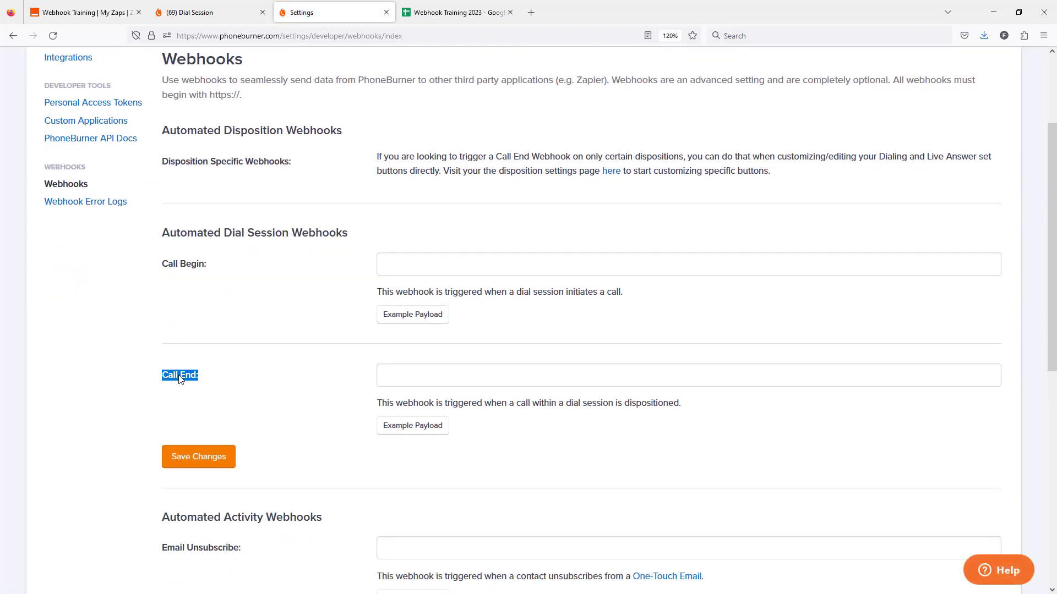
scroll(223, 396, "up", 3)
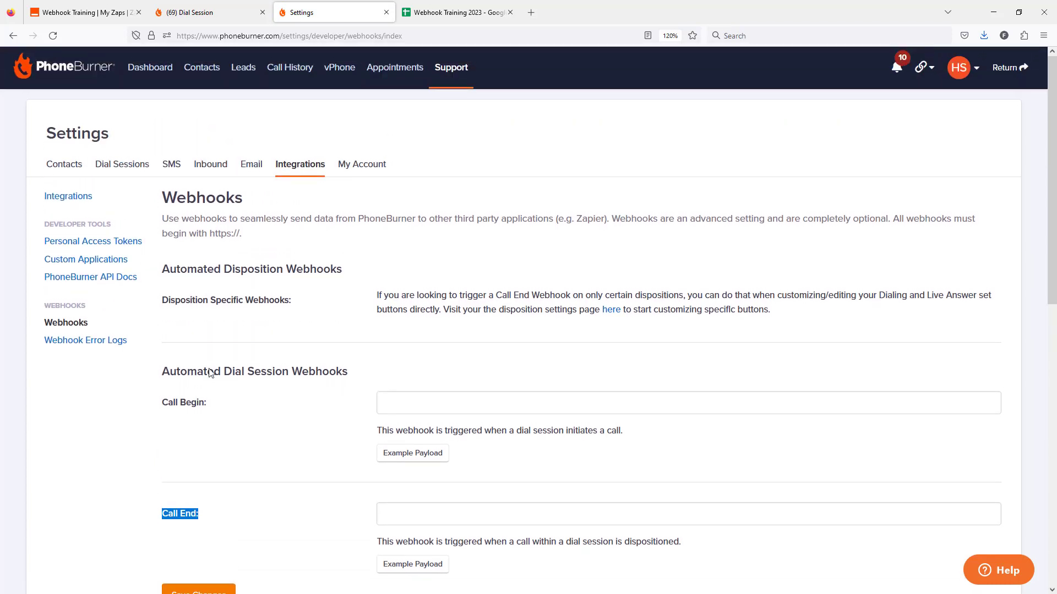
Examine the webhook setting of the Booked Appointment button in the Master Set live answer dispositions, leaving the button unchanged.
left_click(120, 172)
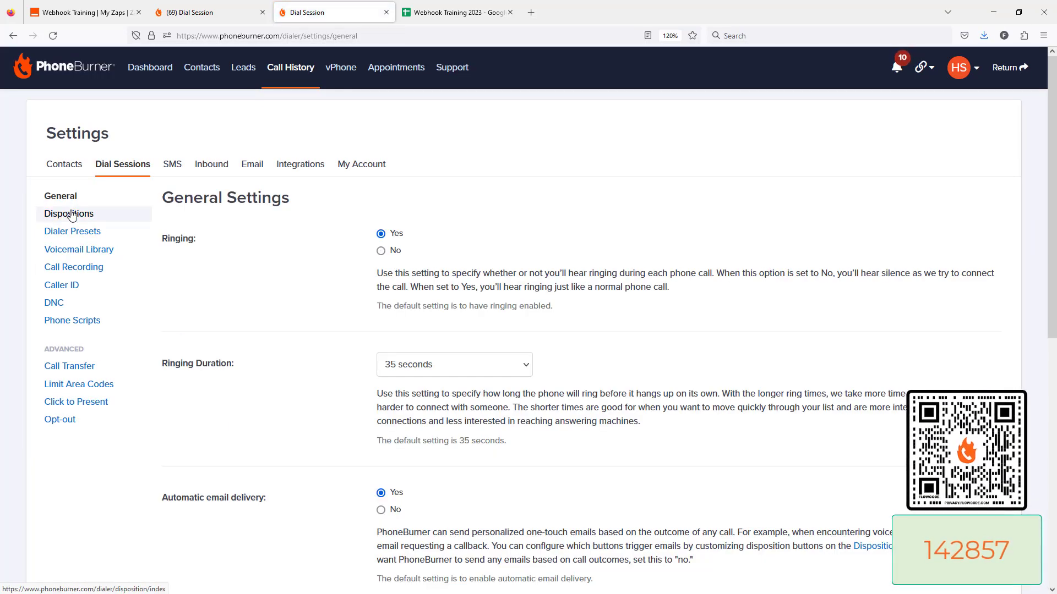
left_click(72, 215)
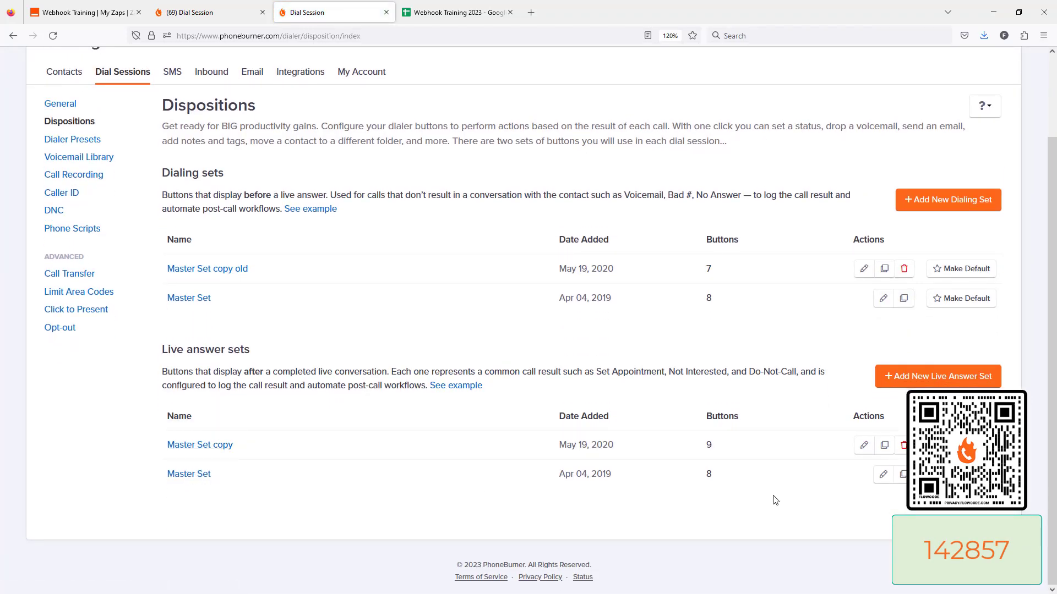
left_click(204, 477)
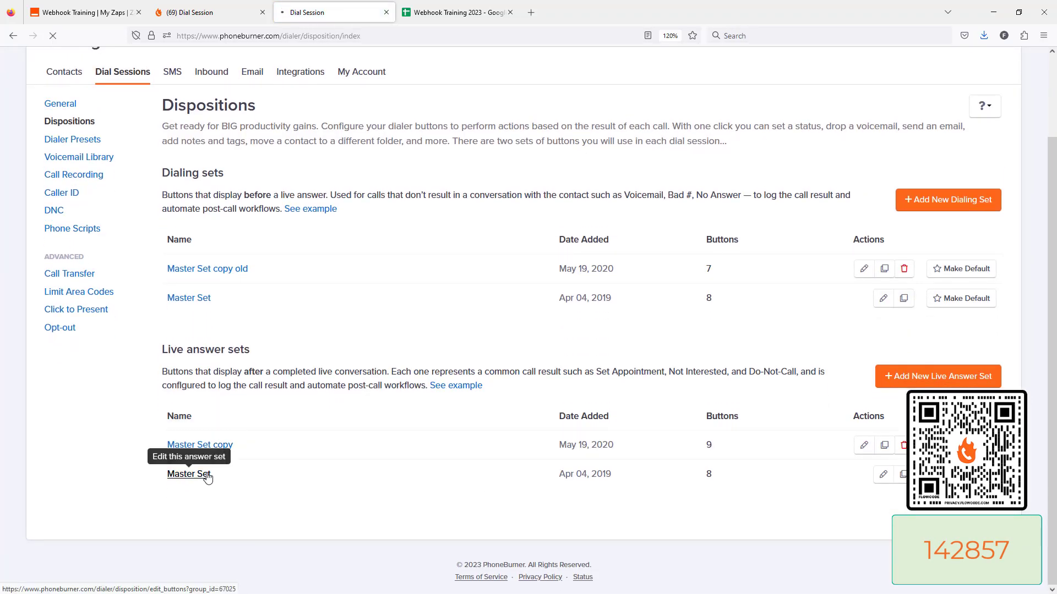
scroll(290, 448, "down", 1)
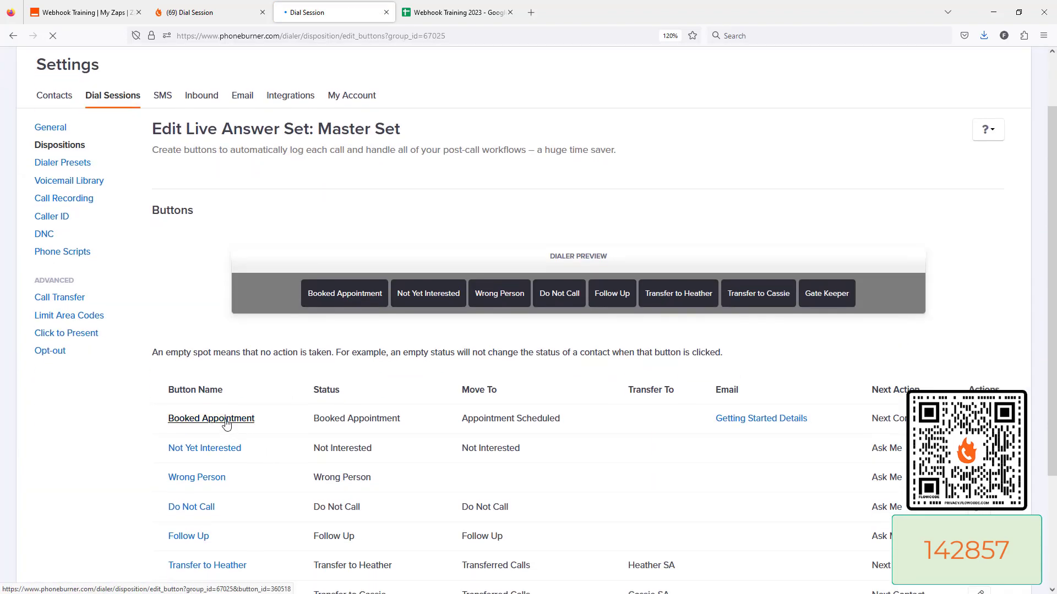
left_click(225, 422)
scroll(347, 439, "down", 8)
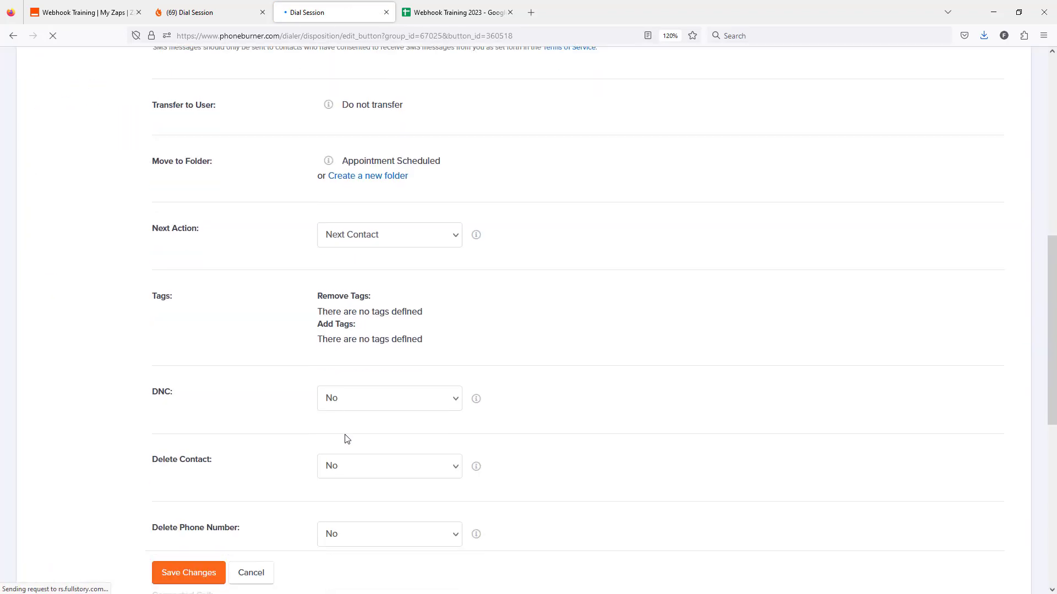
scroll(347, 439, "down", 8)
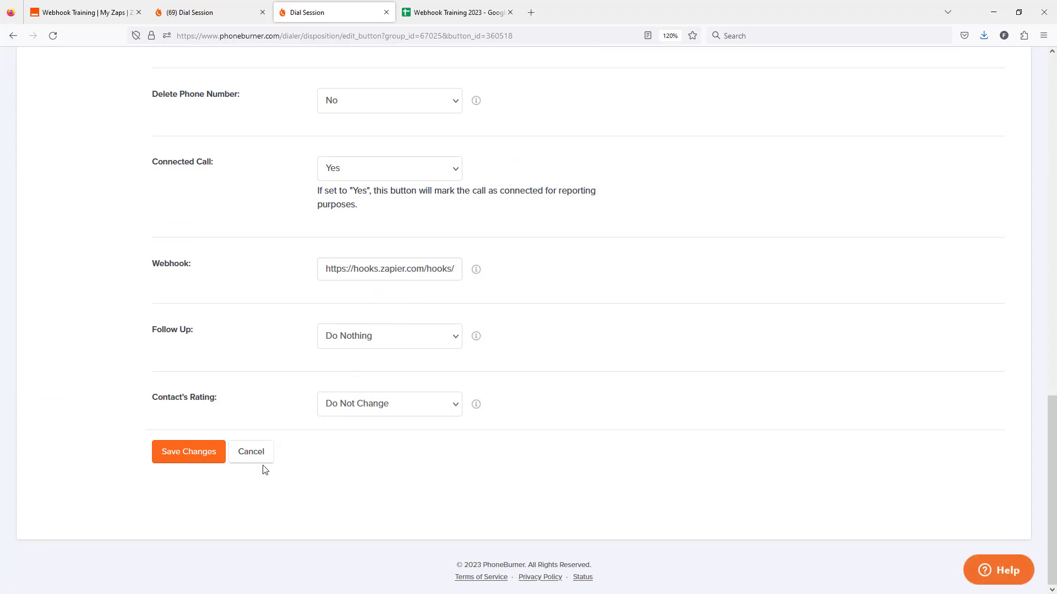
left_click(249, 458)
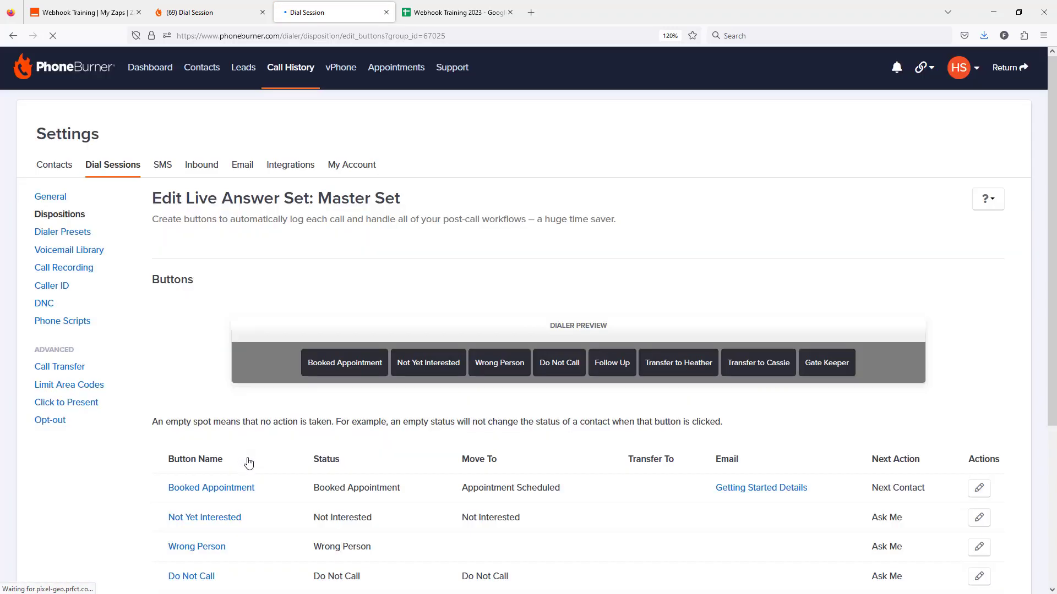
scroll(299, 460, "down", 4)
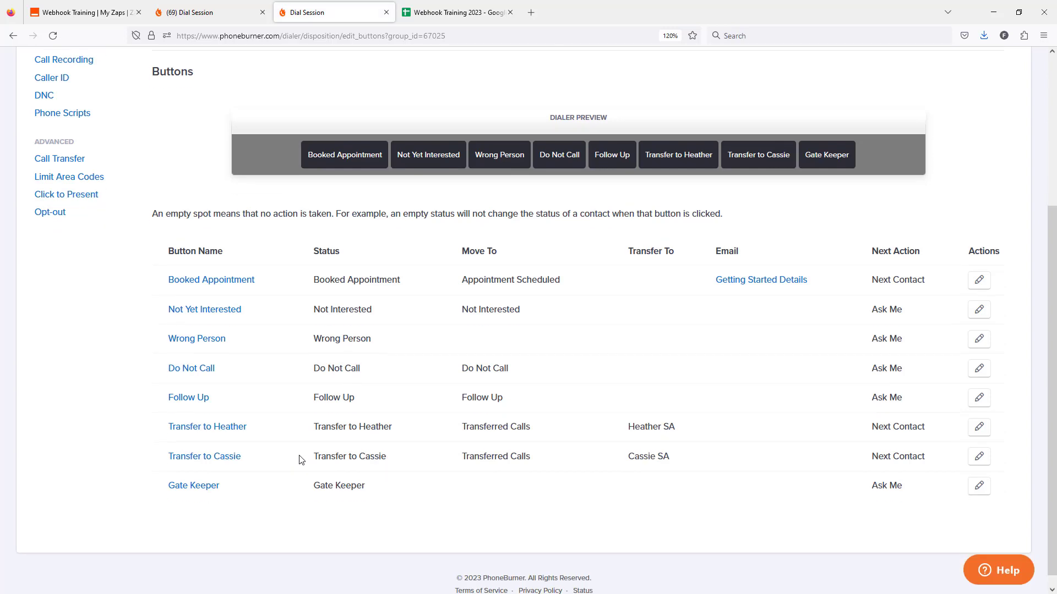
scroll(307, 465, "up", 4)
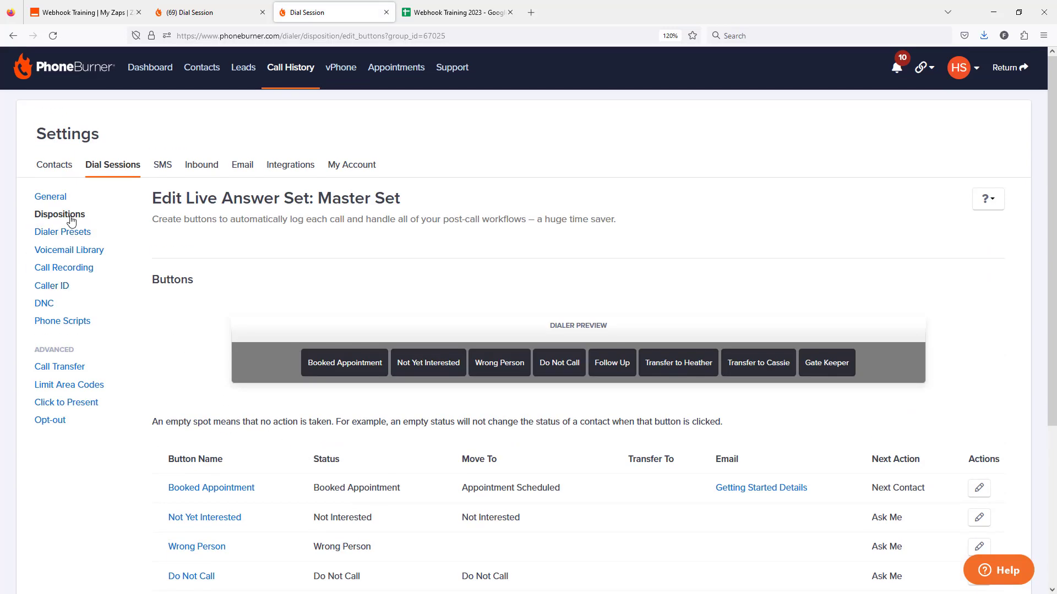
Start a dial session for the first contact in the Contacts folder, manually setting the Live Answer Set to Master Set.
left_click(201, 69)
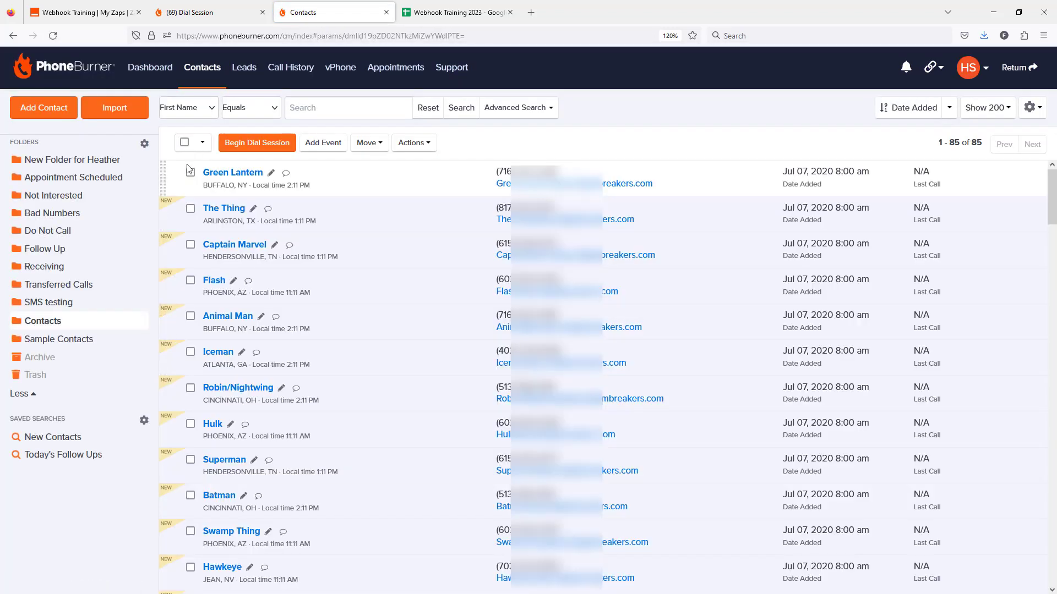
left_click(190, 172)
left_click(302, 148)
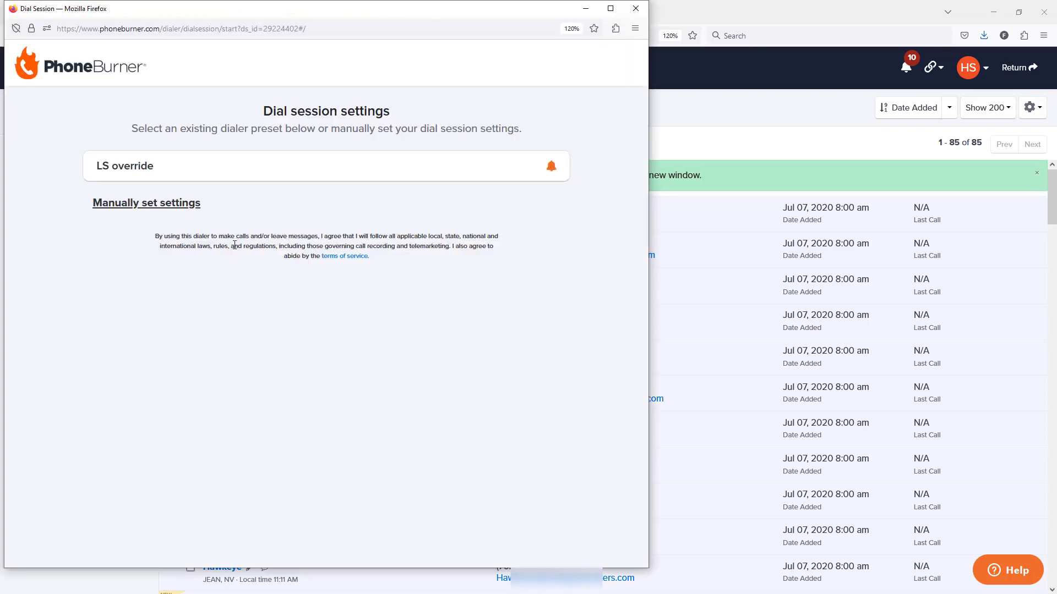
left_click(142, 210)
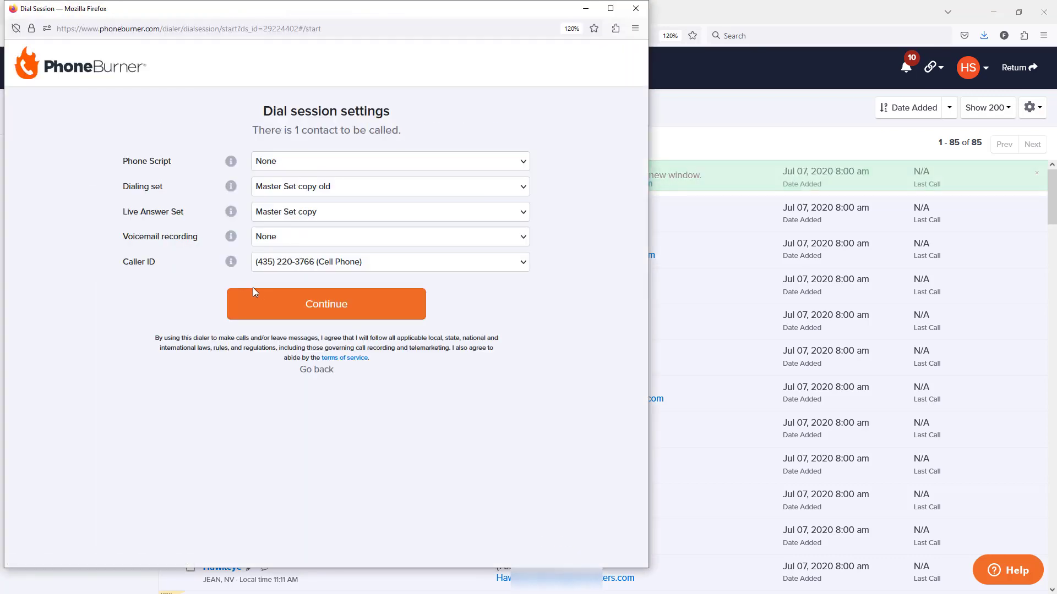
left_click(315, 214)
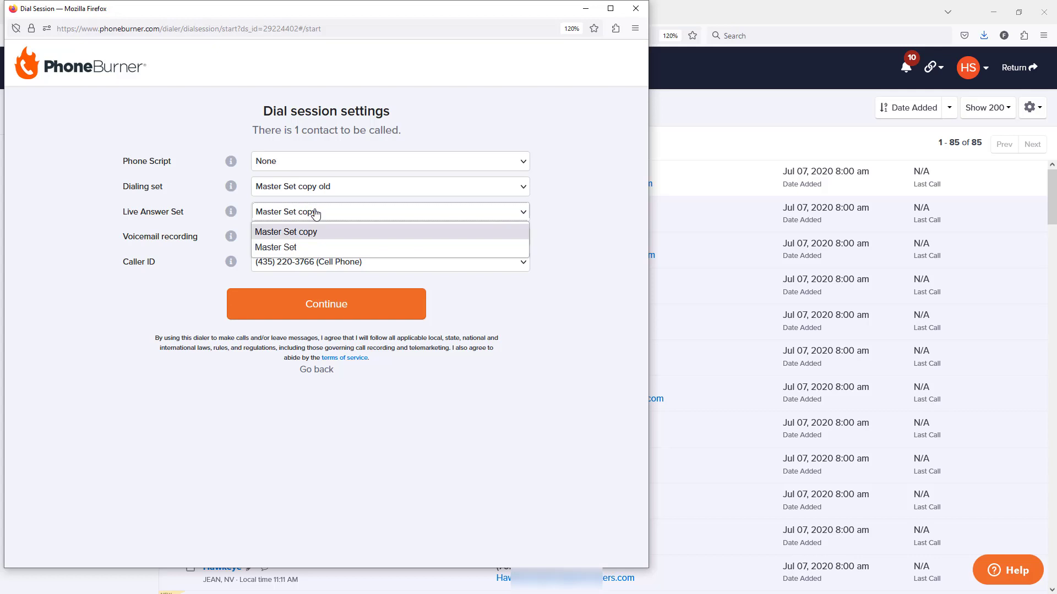
left_click(315, 243)
left_click(327, 308)
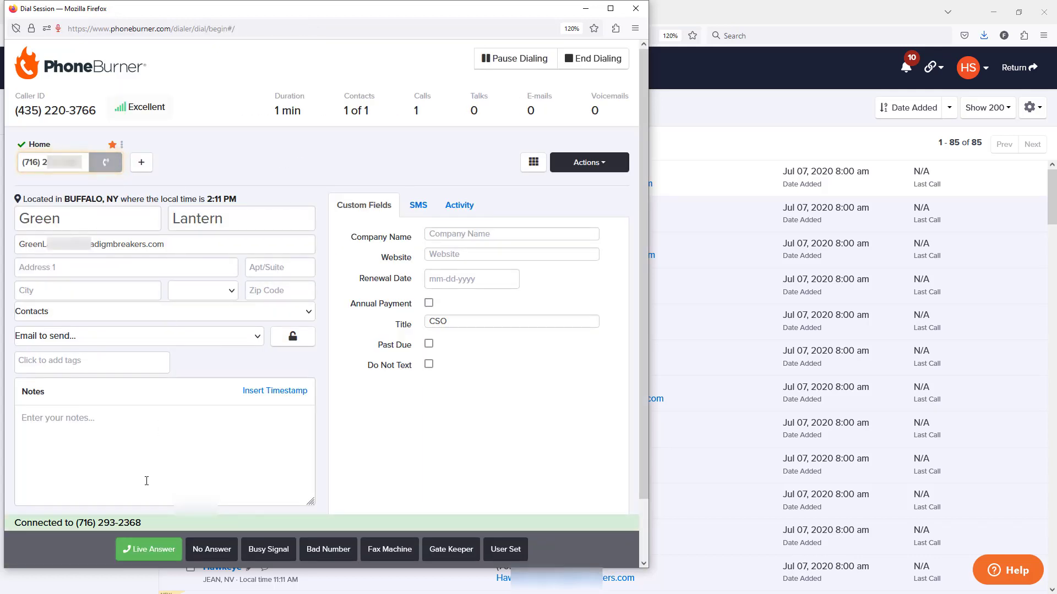
Mark the connected call as a Live Answer, end it, and log it as Booked Appointment, closing the finished dial session window.
left_click(182, 501)
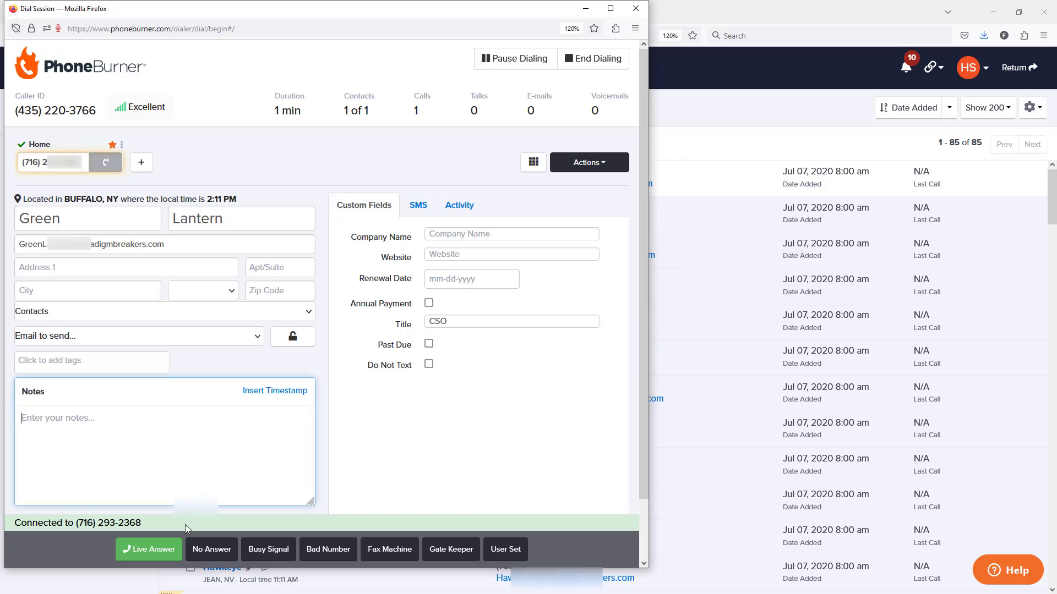
left_click(160, 548)
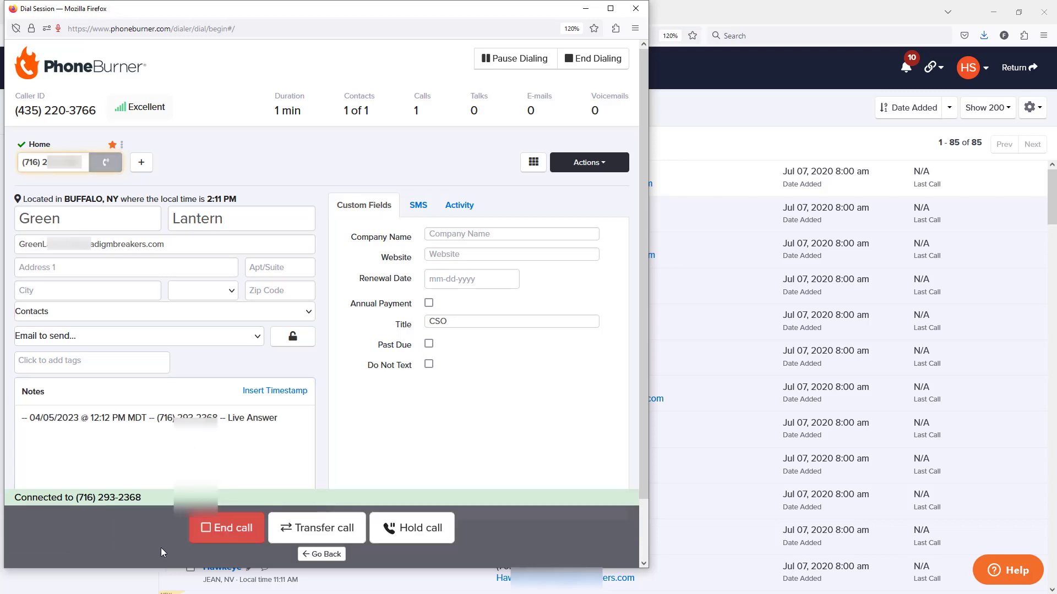
left_click(260, 526)
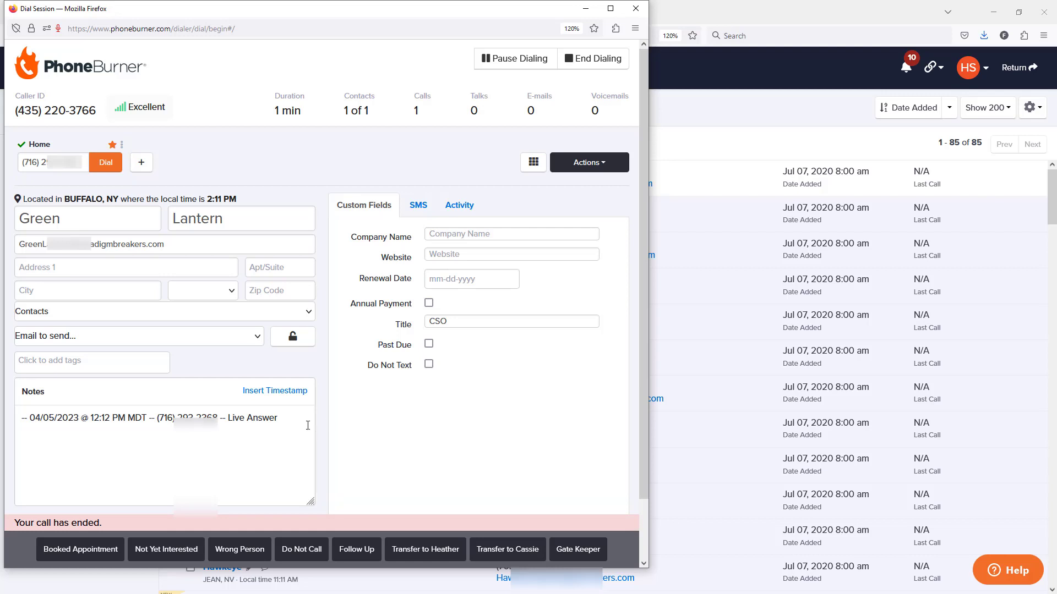
left_click(95, 549)
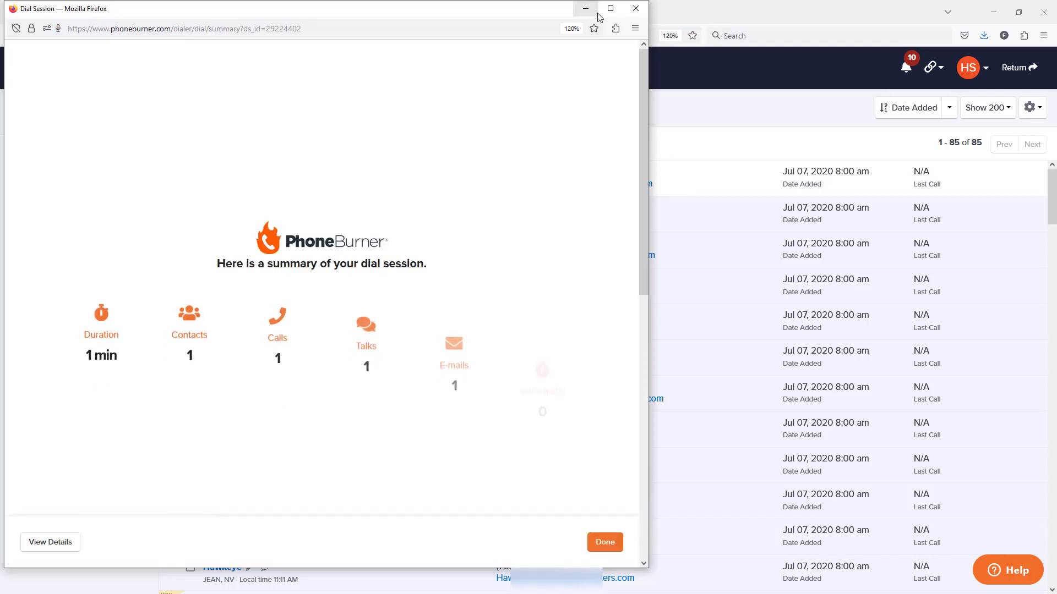
left_click(635, 10)
Check the Booked Appointment sheet in Google Sheets for the new call's row and its Caller Name entry.
left_click(461, 13)
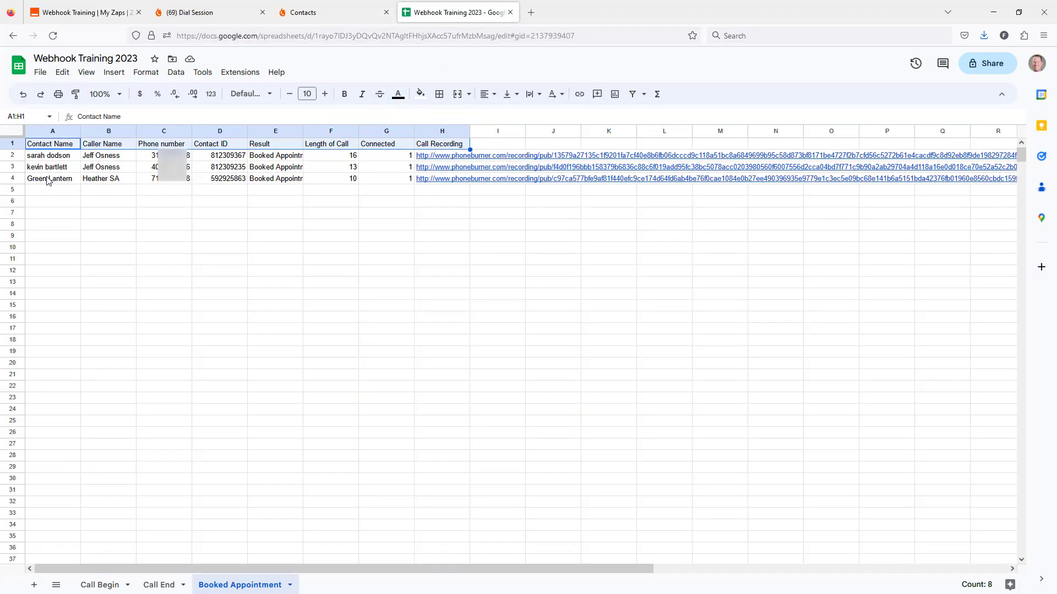
left_click(86, 182)
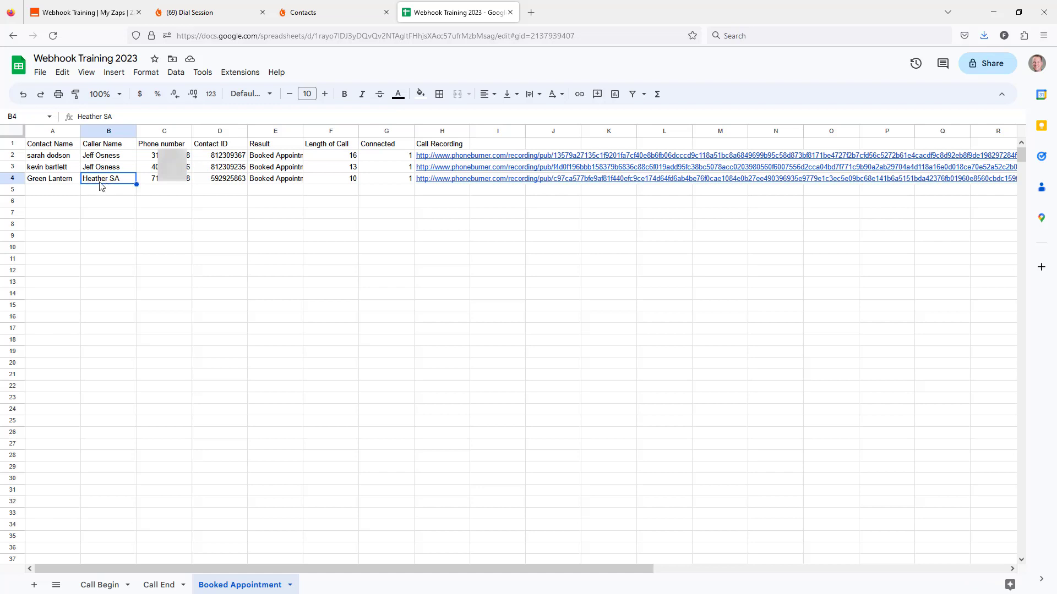